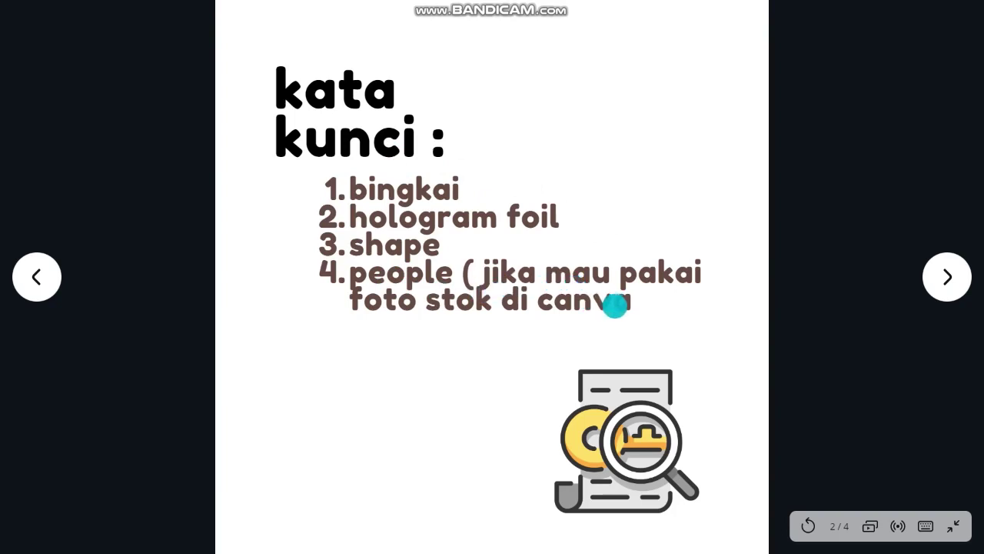
Line up the black-and-white cutout and the two color photos in a column beside the MOM letter frames
left_click(946, 280)
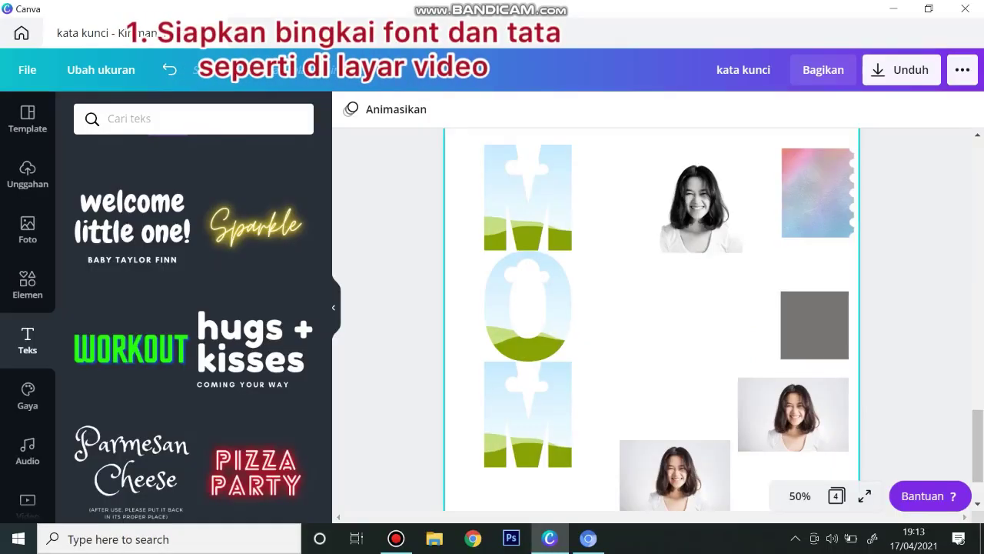
left_click(697, 203)
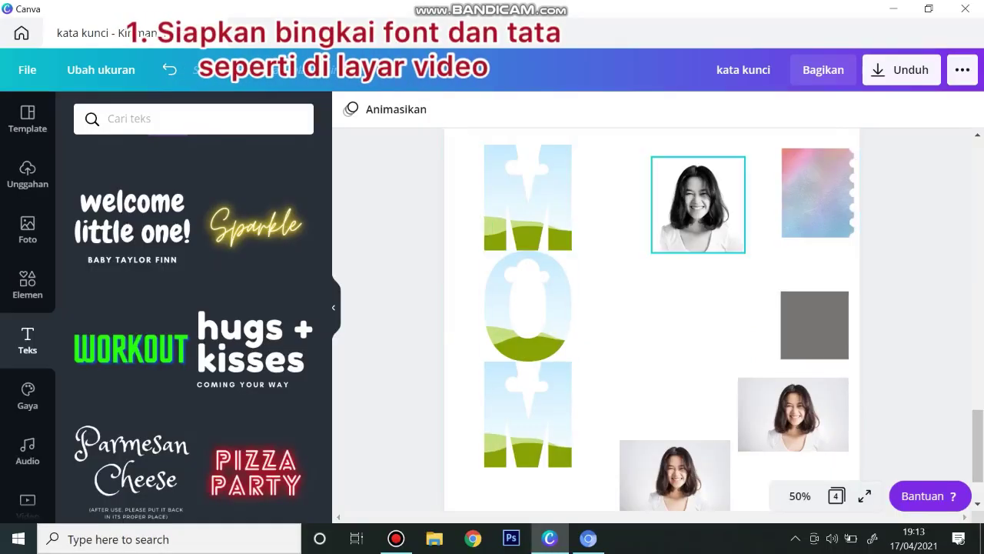
left_click_drag(675, 475, 682, 306)
left_click_drag(792, 415, 682, 396)
left_click_drag(698, 205, 674, 203)
left_click(682, 396)
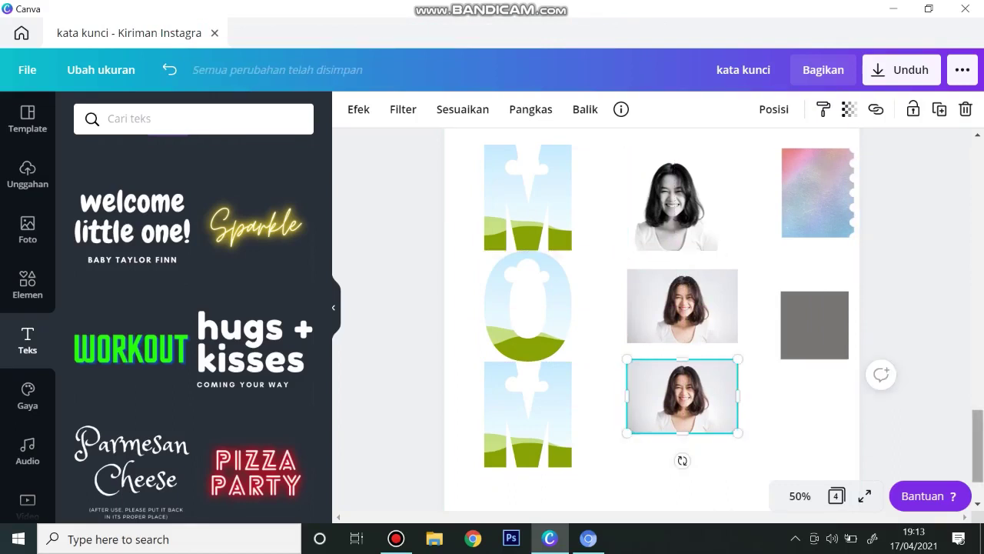
Duplicate the upper color photo and place the copy between the two existing color photos, overlapping them
scroll(682, 396, "down", 1)
scroll(682, 396, "up", 2)
left_click(682, 392)
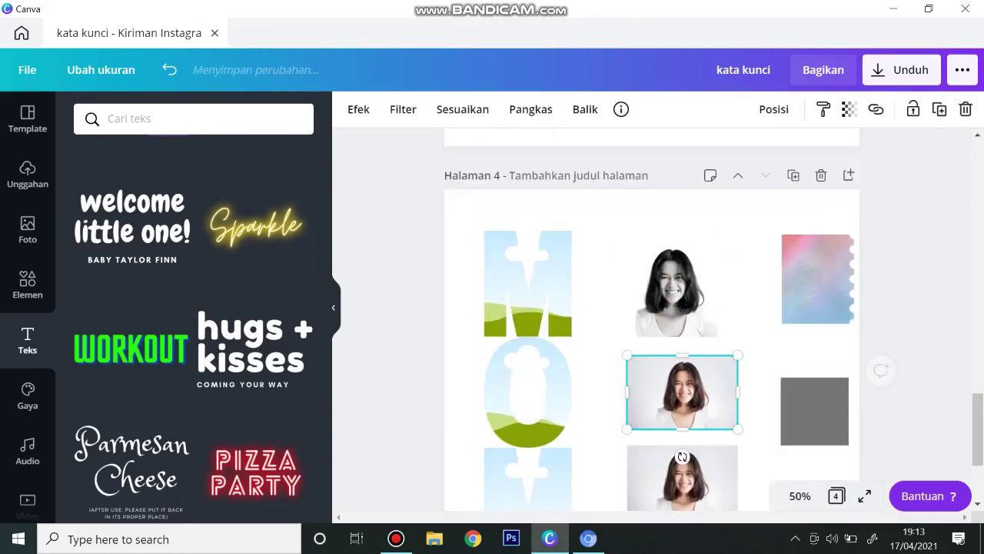
left_click_drag(682, 392, 682, 445)
left_click_drag(978, 427, 978, 433)
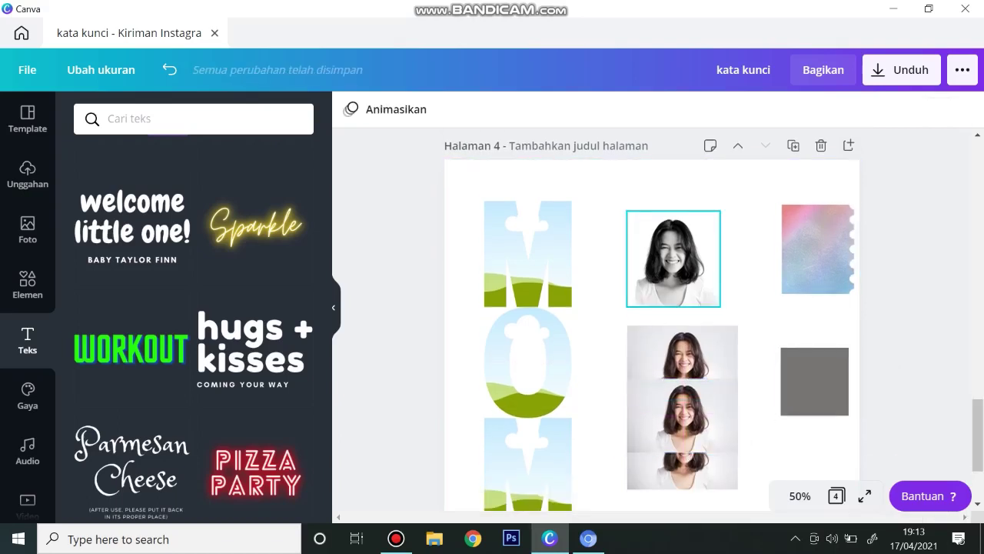
Look at the image effects available for the upper color photo, including Background Remover
left_click(682, 362)
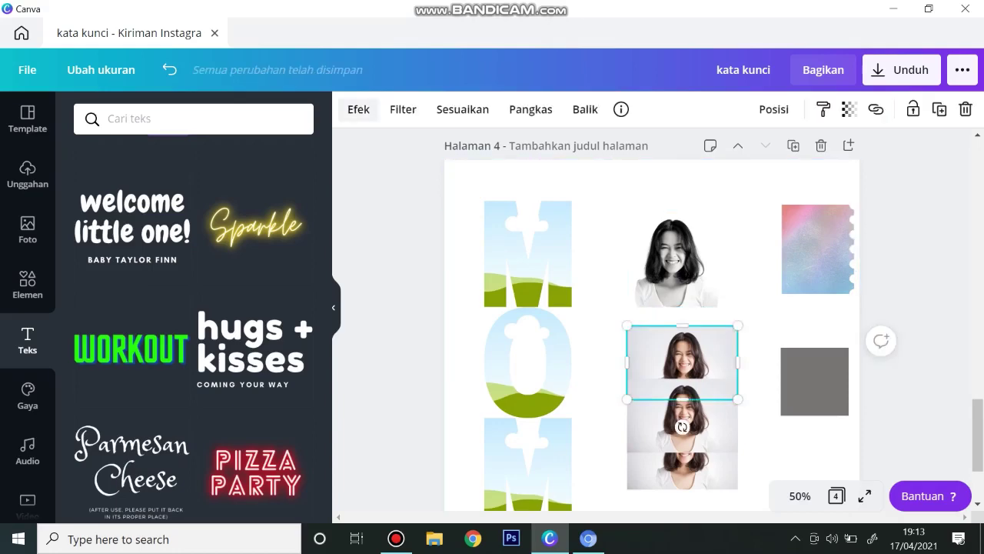
left_click(358, 109)
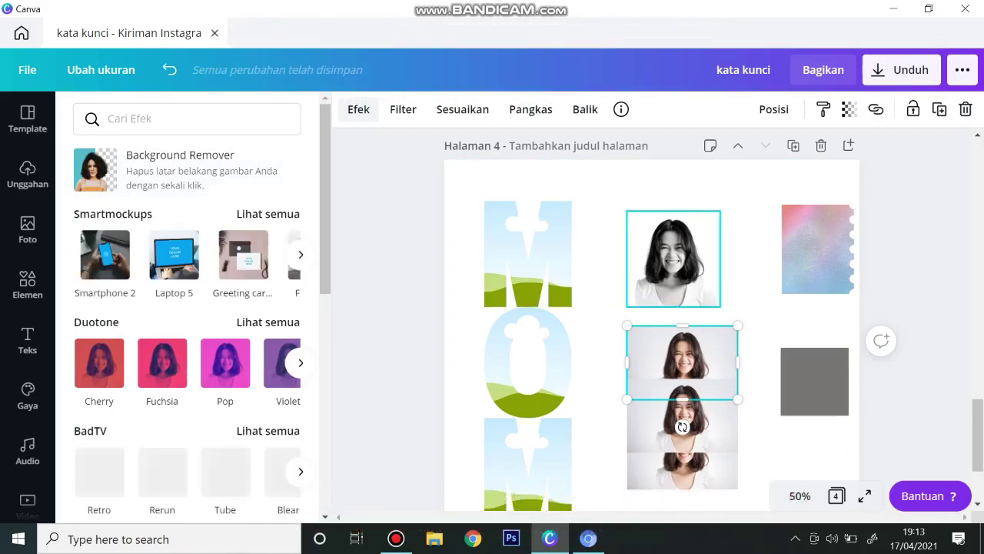
left_click(358, 109)
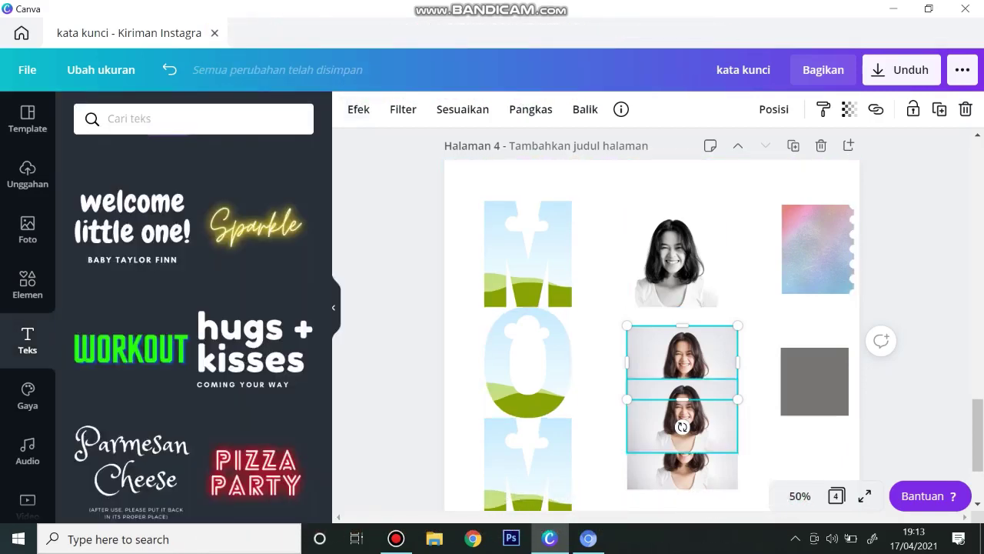
Fill the three MOM letter frames with the color photos, one photo in each frame
left_click_drag(682, 361, 528, 252)
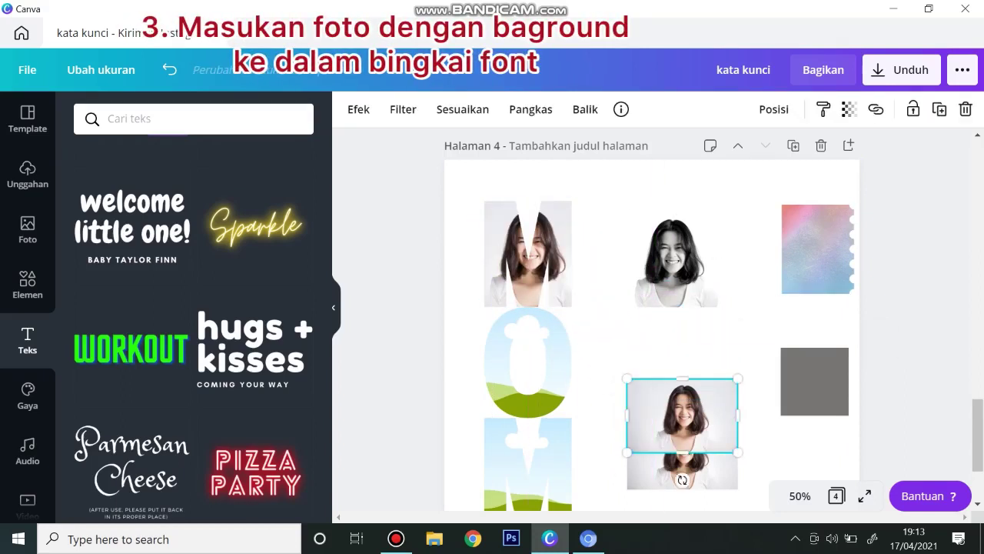
left_click_drag(682, 431, 528, 363)
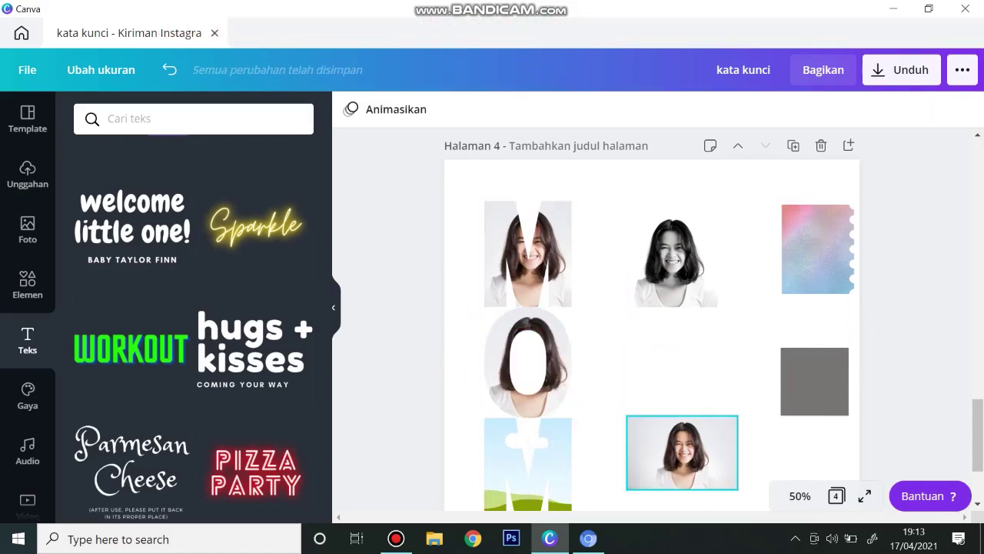
left_click_drag(682, 452, 527, 461)
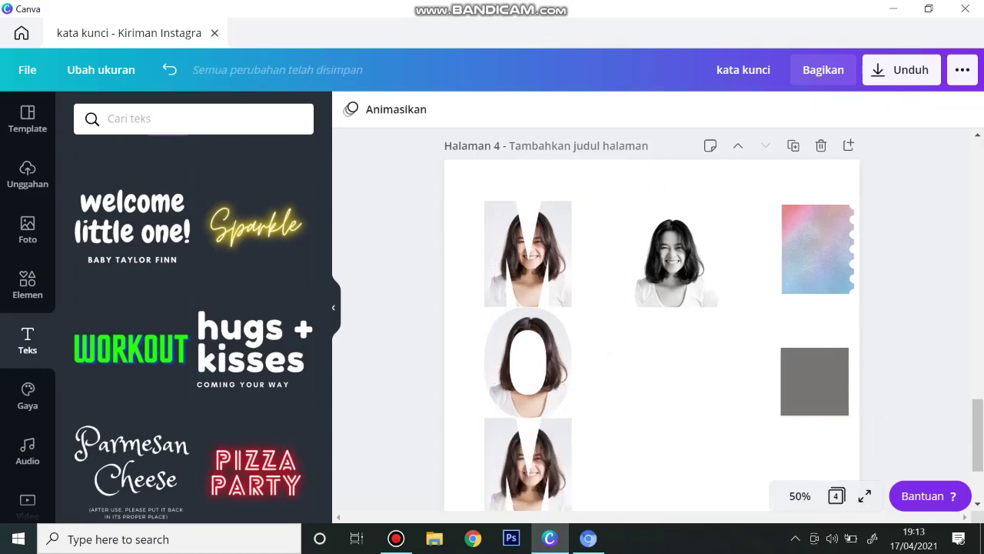
Enlarge the photo inside the upper M frame to span all three letters' height and shift it so the hair fills the letter
scroll(652, 319, "down", 1)
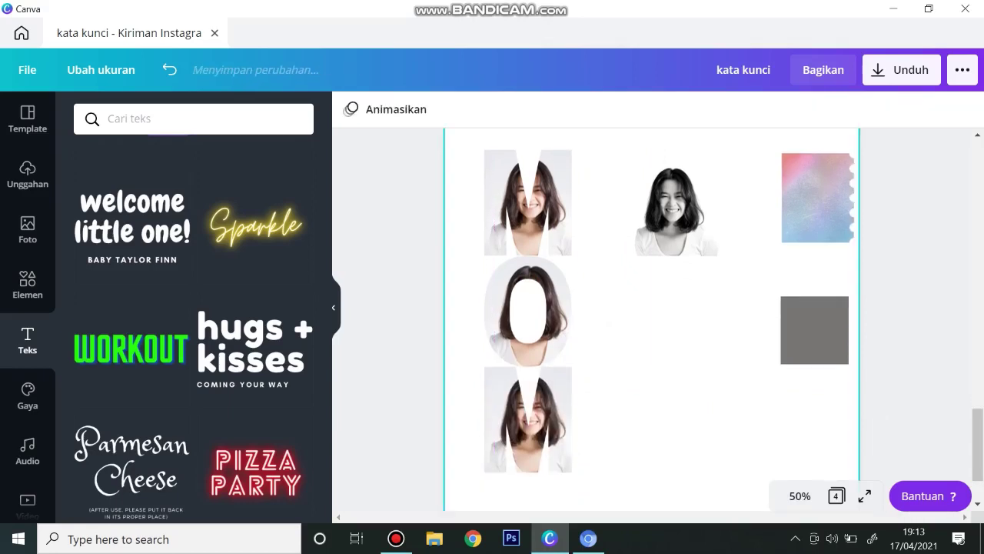
double_click(527, 203)
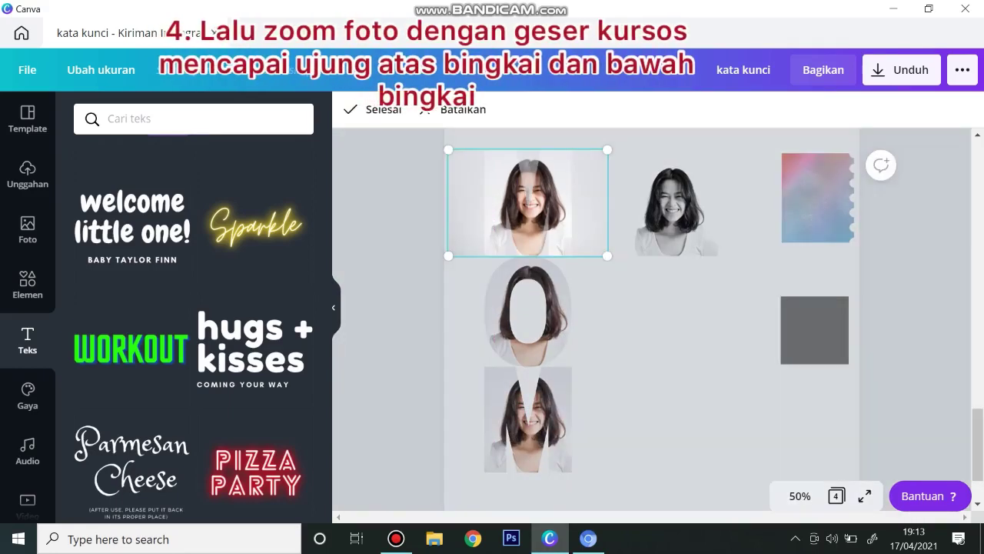
left_click_drag(608, 255, 932, 473)
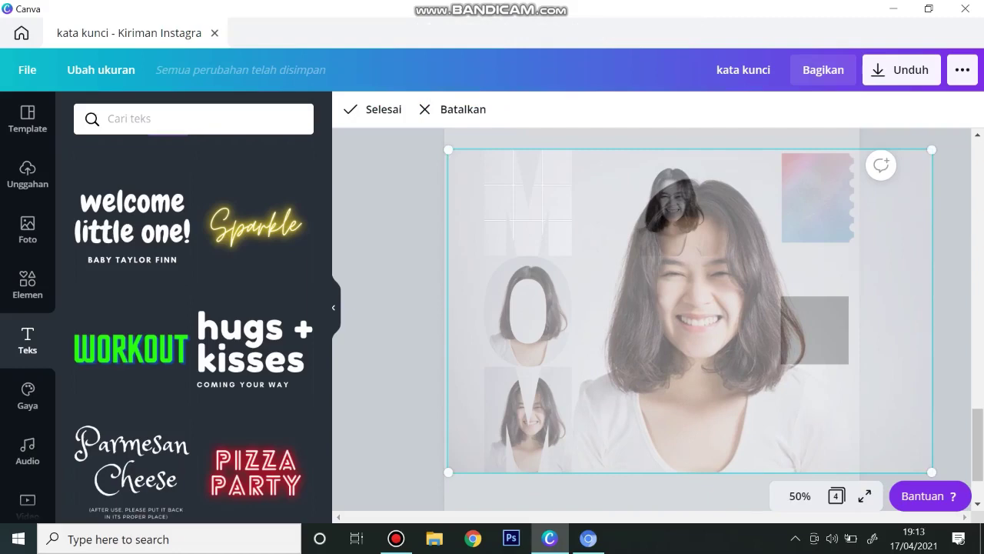
left_click_drag(692, 316, 601, 315)
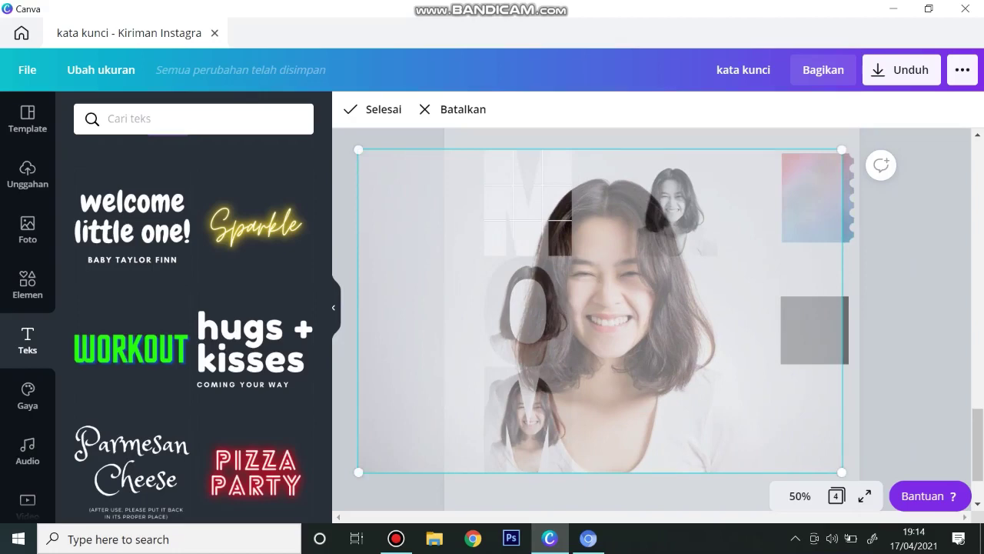
left_click_drag(600, 311, 563, 311)
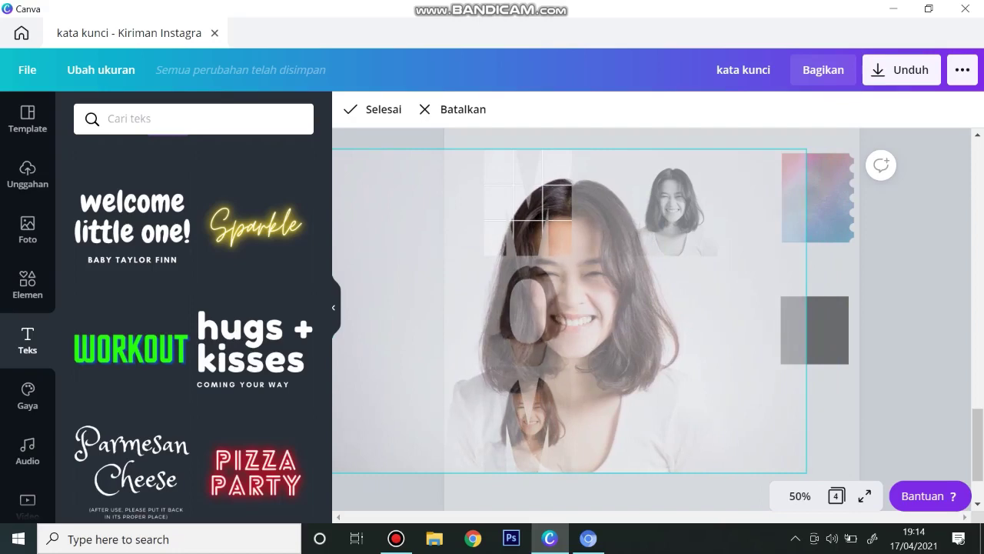
left_click_drag(564, 310, 562, 311)
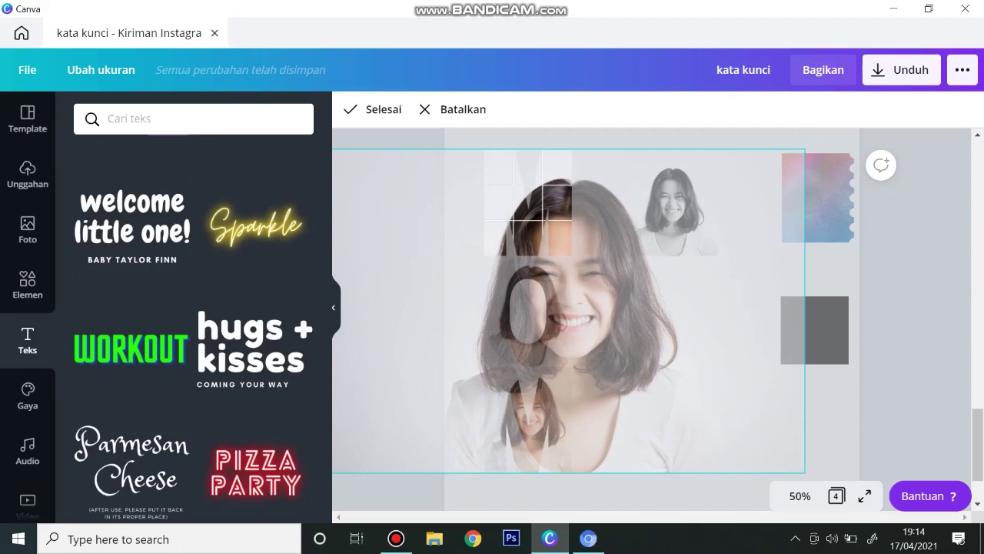
key("Return")
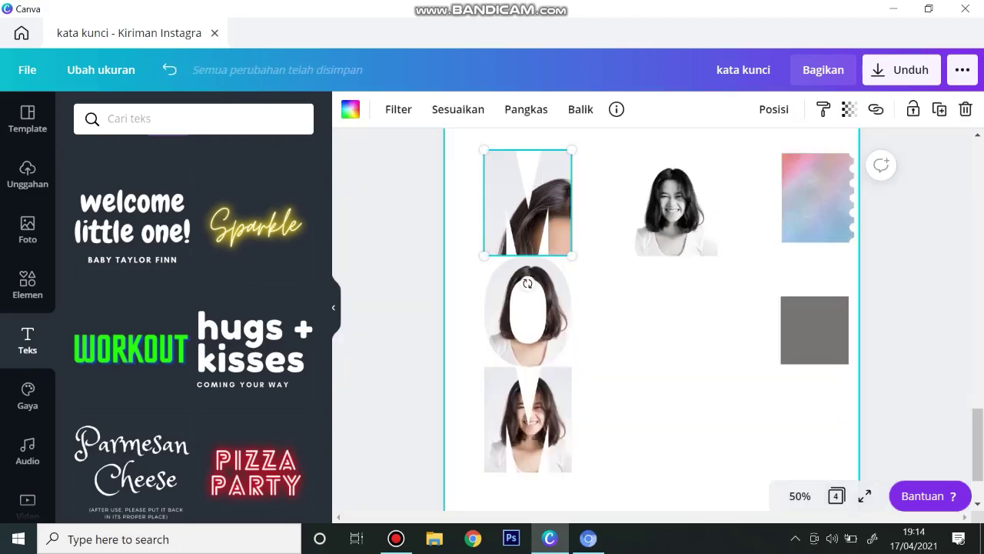
Enlarge the photo inside the O frame to the full height of the word and align the face with the upper M
double_click(528, 283)
left_click_drag(612, 366, 777, 477)
left_click_drag(610, 366, 612, 366)
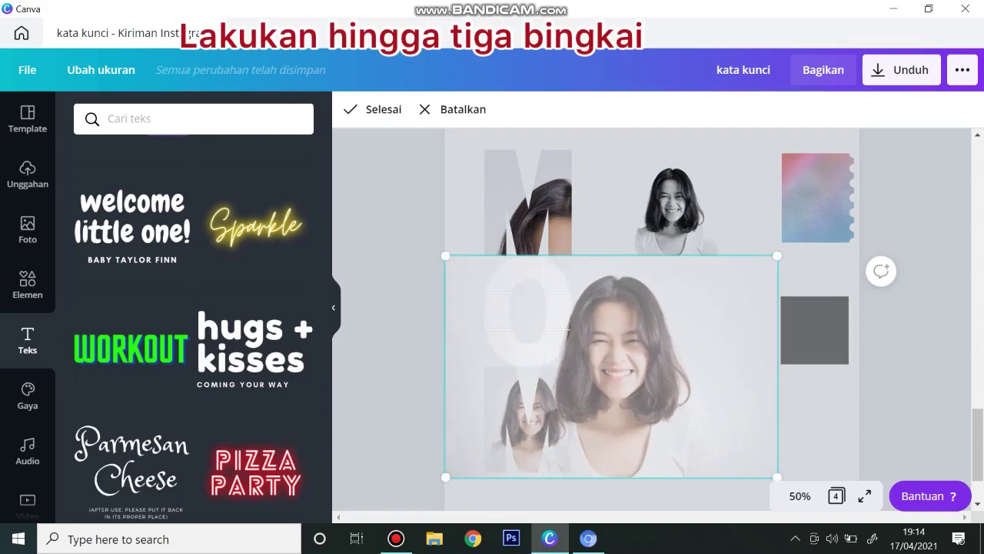
left_click_drag(777, 477, 767, 470)
left_click_drag(768, 255, 925, 151)
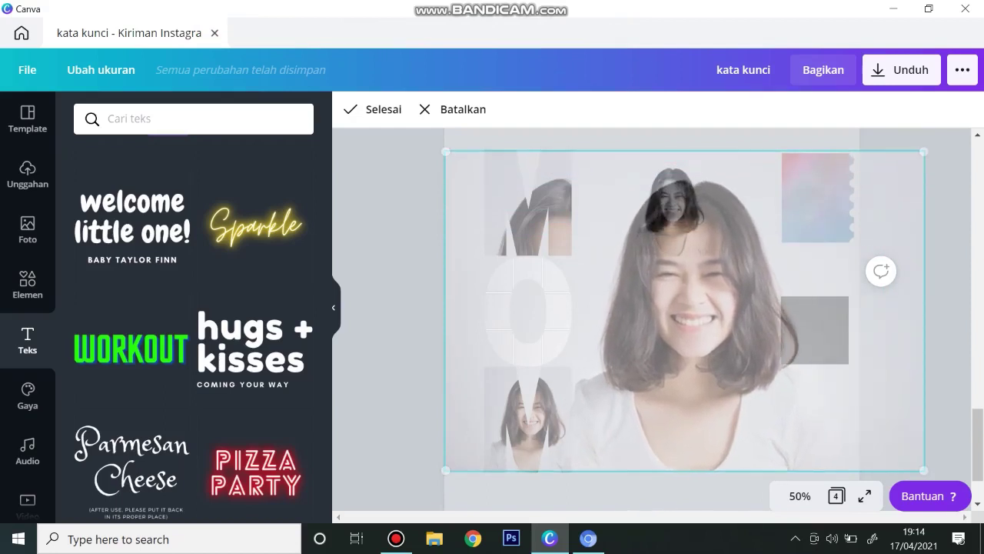
left_click_drag(684, 308, 562, 307)
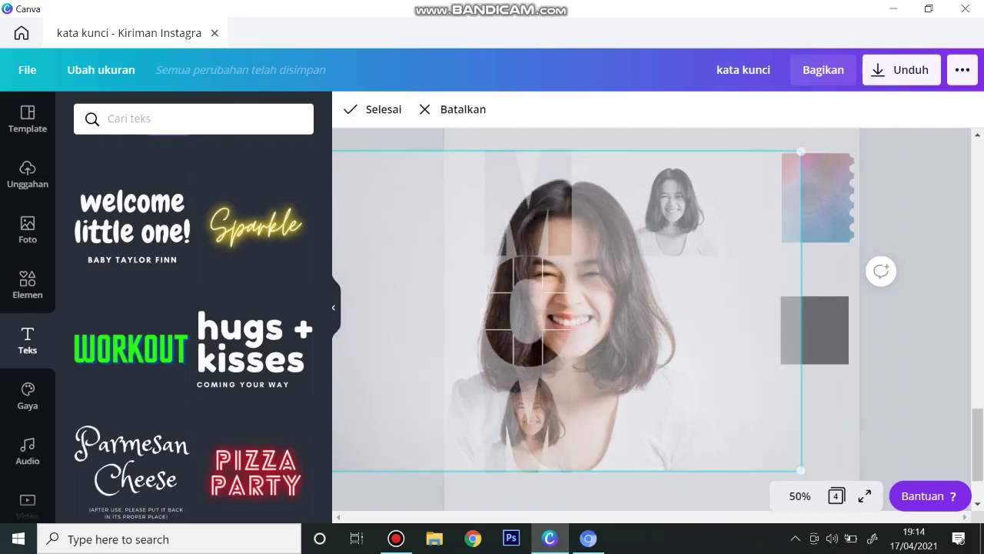
left_click(653, 490)
left_click(654, 490)
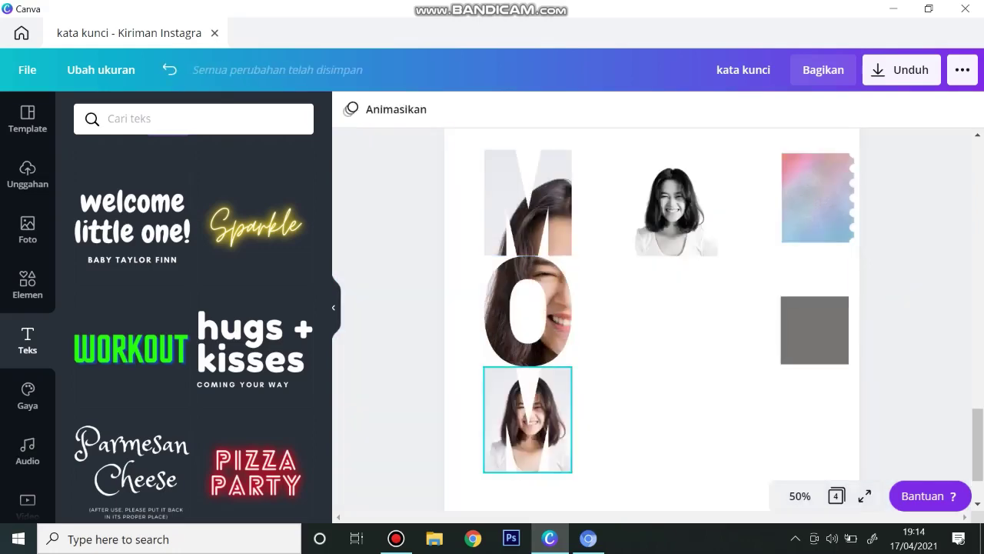
Enlarge the photo inside the lower M frame to the full word height and align it with the photos in the letters above
left_click(531, 419)
double_click(530, 419)
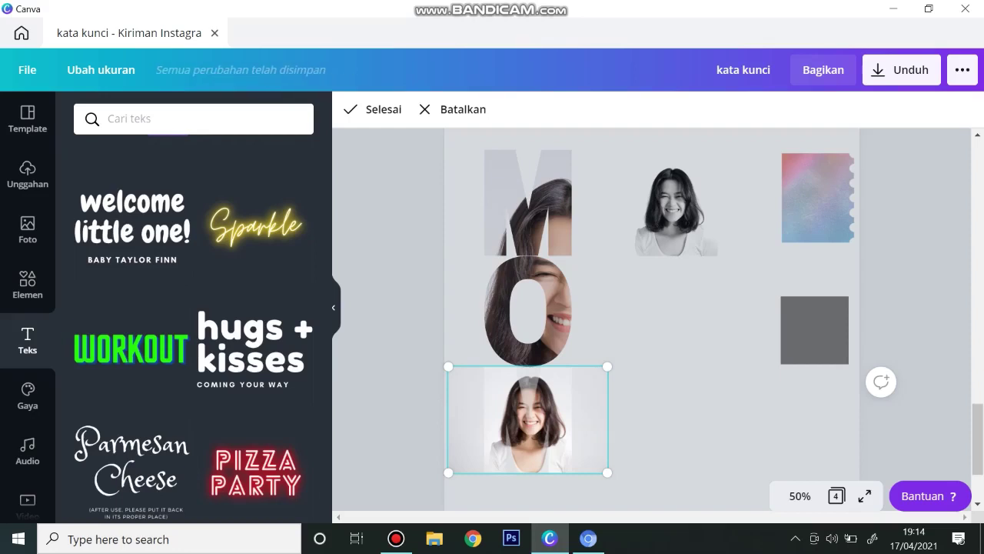
left_click_drag(607, 366, 931, 150)
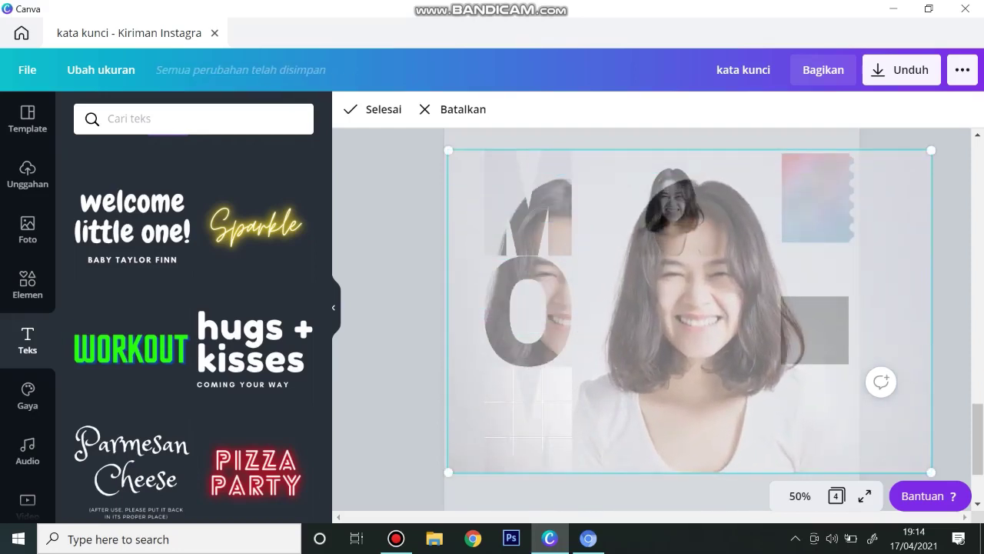
left_click_drag(690, 312, 567, 322)
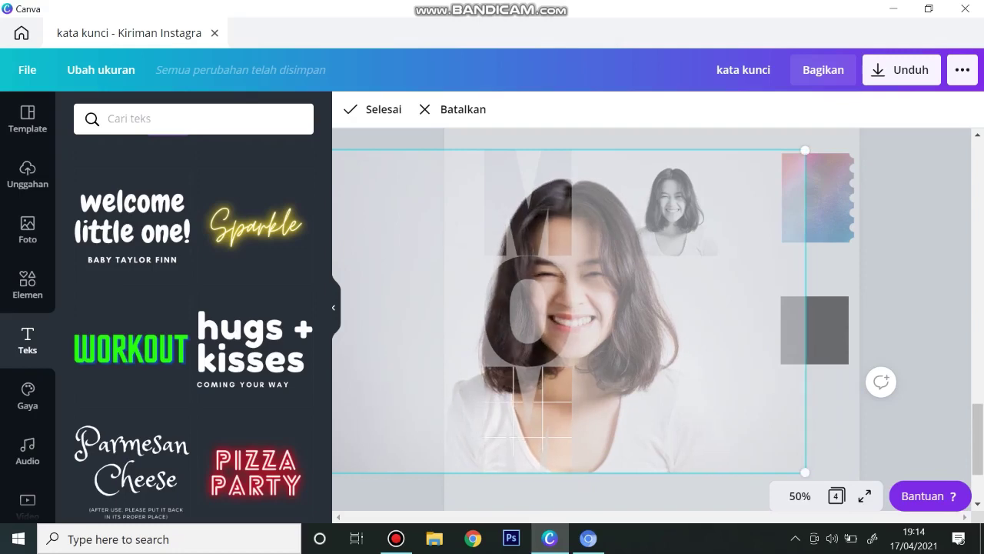
key("Escape")
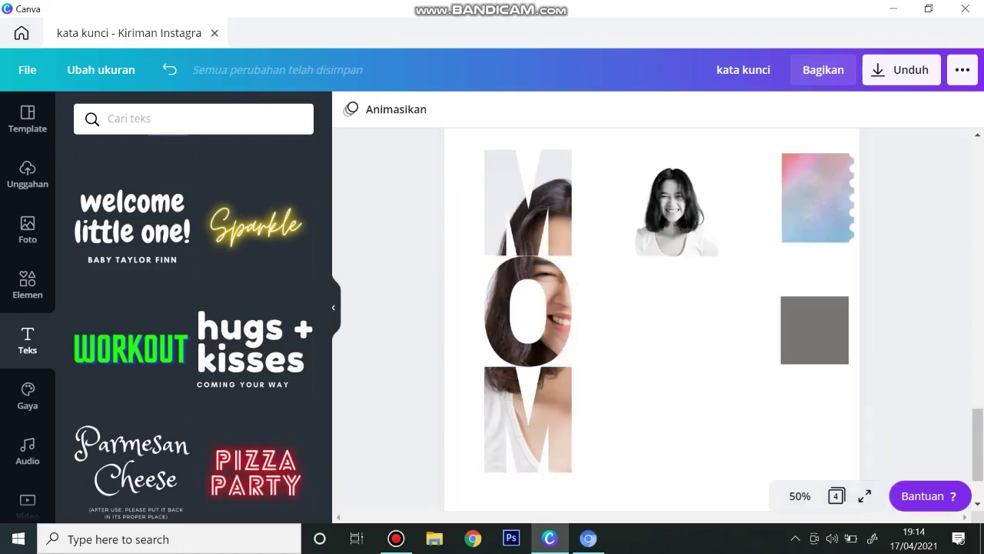
Enlarge the black-and-white cutout to the height of the MOM word, crop away its left half and place it beside the letters
left_click(674, 209)
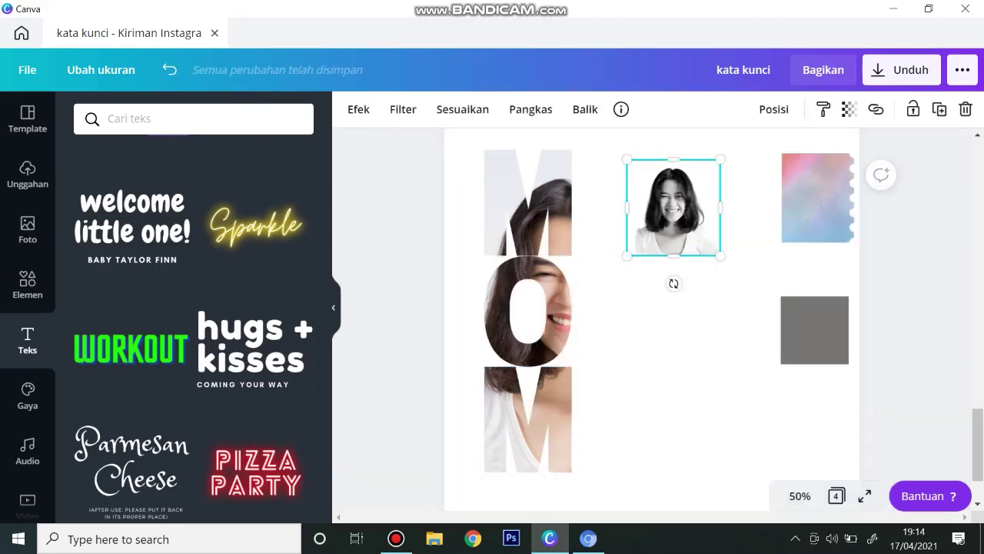
left_click_drag(626, 208, 599, 208)
mouse_move(721, 207)
left_mouse_down()
mouse_move(745, 207)
mouse_move(737, 208)
left_mouse_up()
left_click_drag(668, 207, 591, 194)
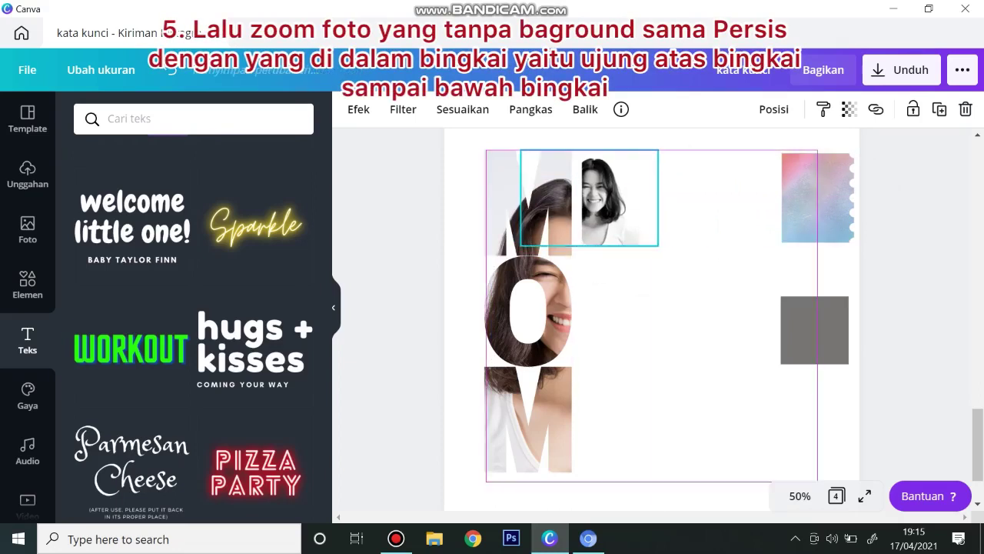
left_click_drag(660, 243, 981, 473)
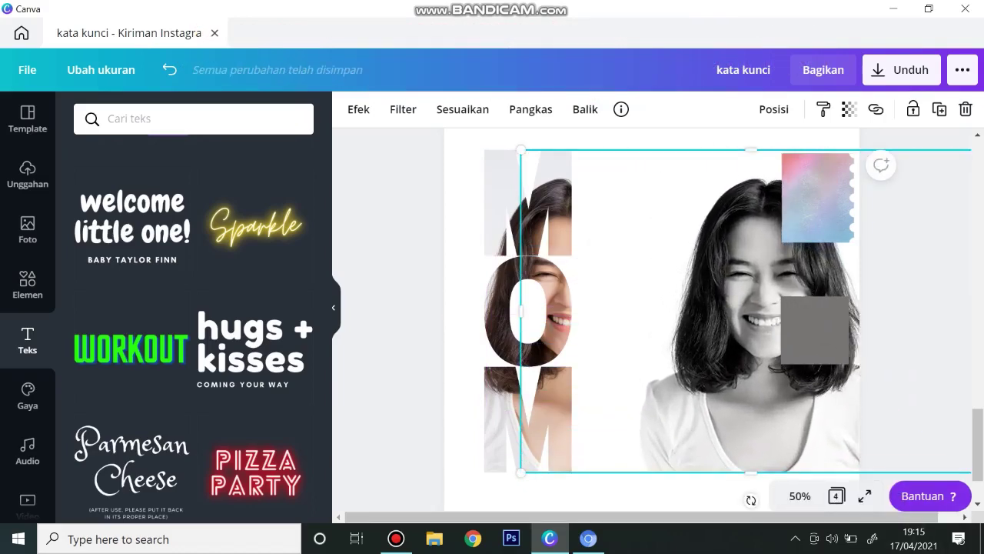
left_click_drag(576, 342, 712, 345)
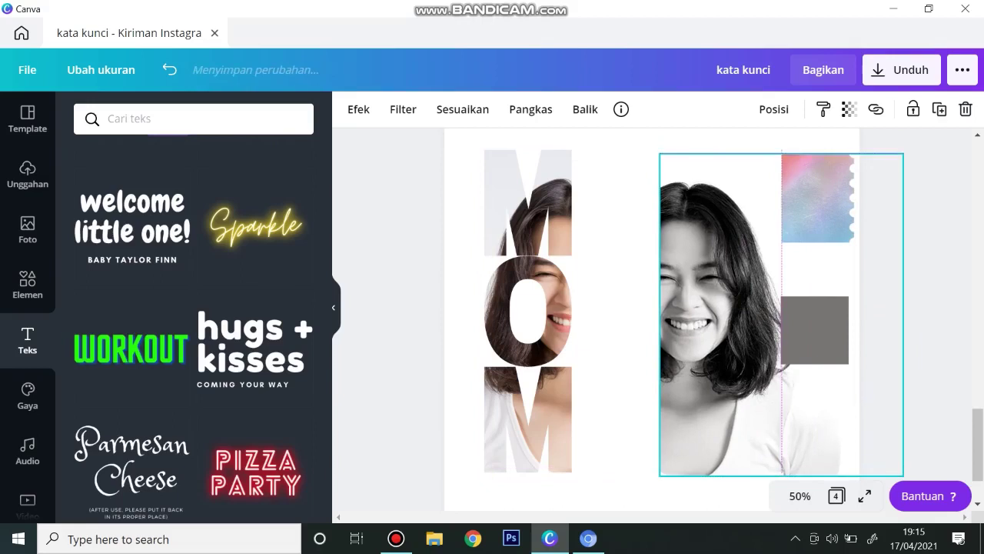
Lock the three MOM letter frames and move the black-and-white cutout against them so both halves of the face match
left_click_drag(461, 176, 585, 475)
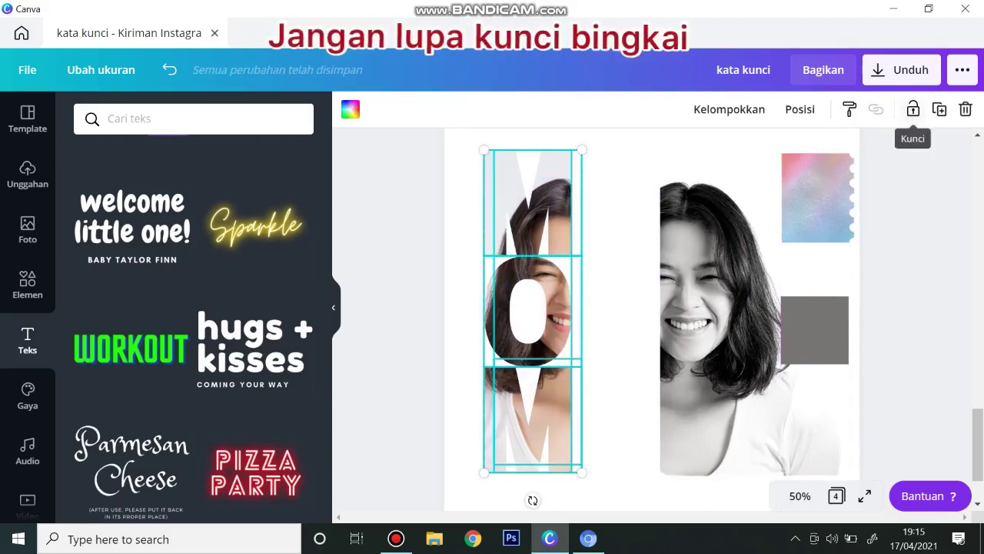
left_click(912, 110)
left_click_drag(723, 331, 634, 329)
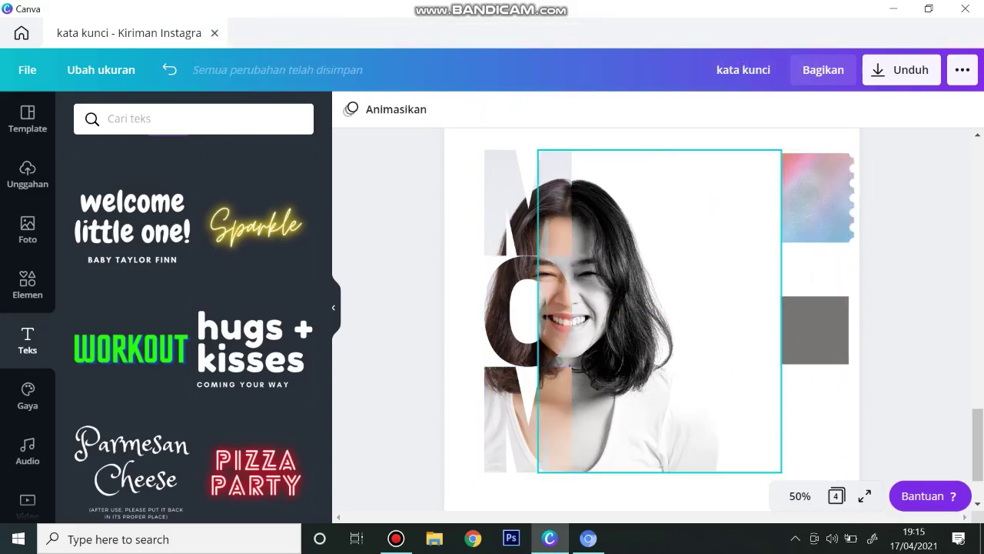
Adjust the left crop of the black-and-white cutout so its edge slightly overlaps the right side of the letters
left_click(566, 360)
left_click_drag(569, 323, 602, 323)
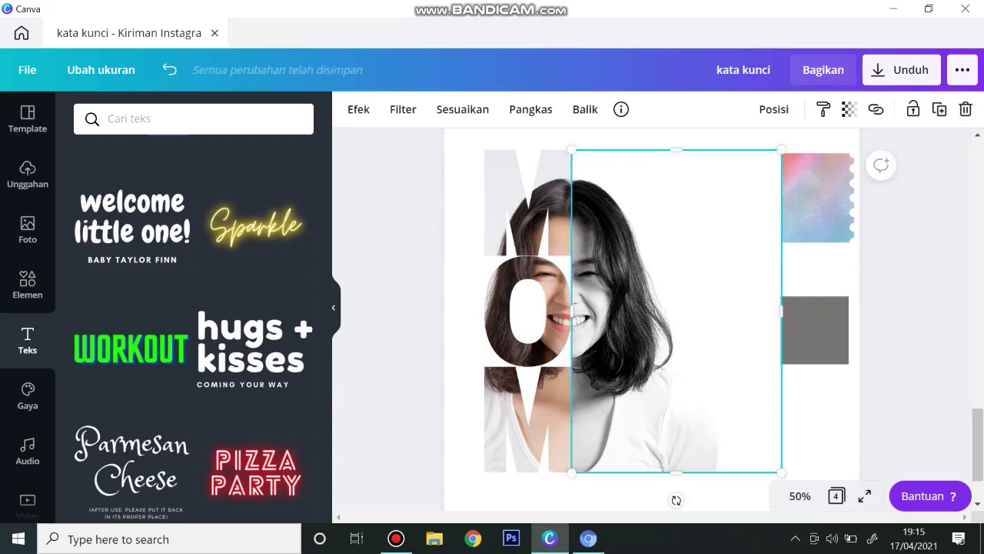
left_click(886, 370)
left_click_drag(572, 311, 546, 311)
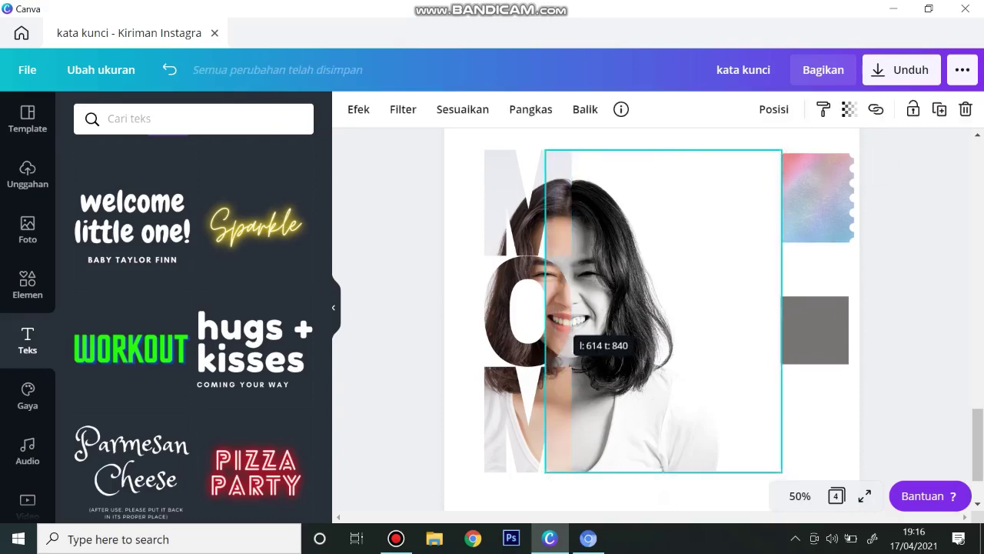
left_click(404, 313)
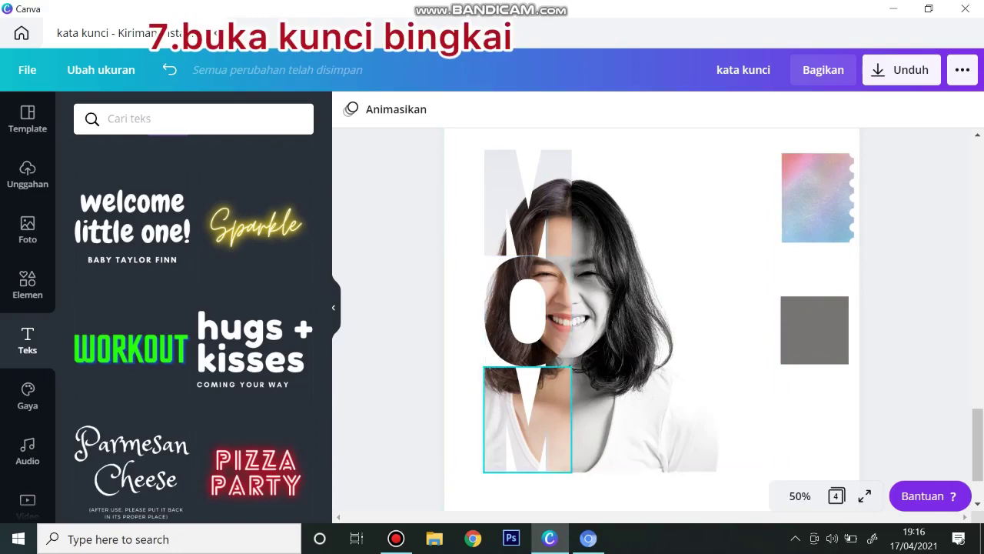
Unlock the upper M and the O letter frames of the MOM word
left_click(528, 310)
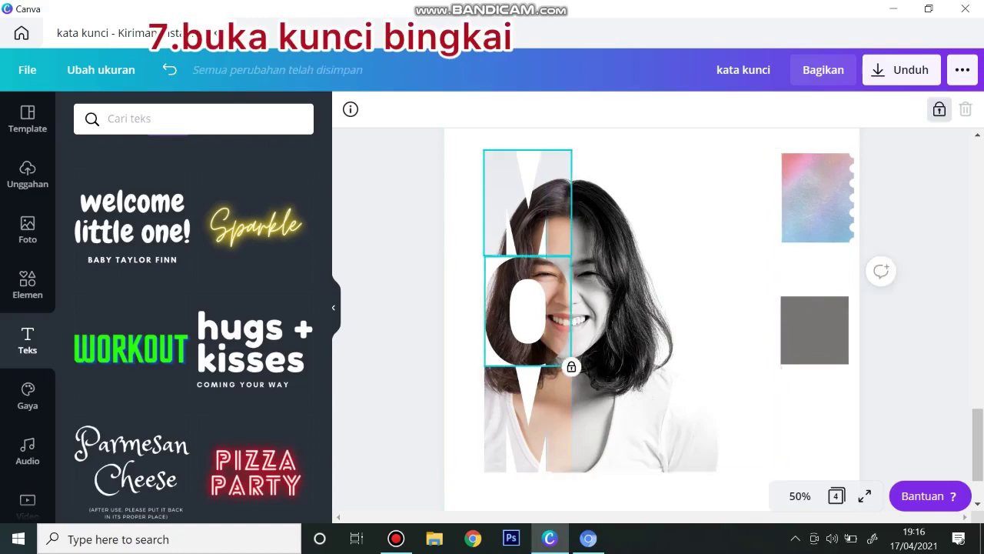
left_click(529, 202)
left_click(939, 109)
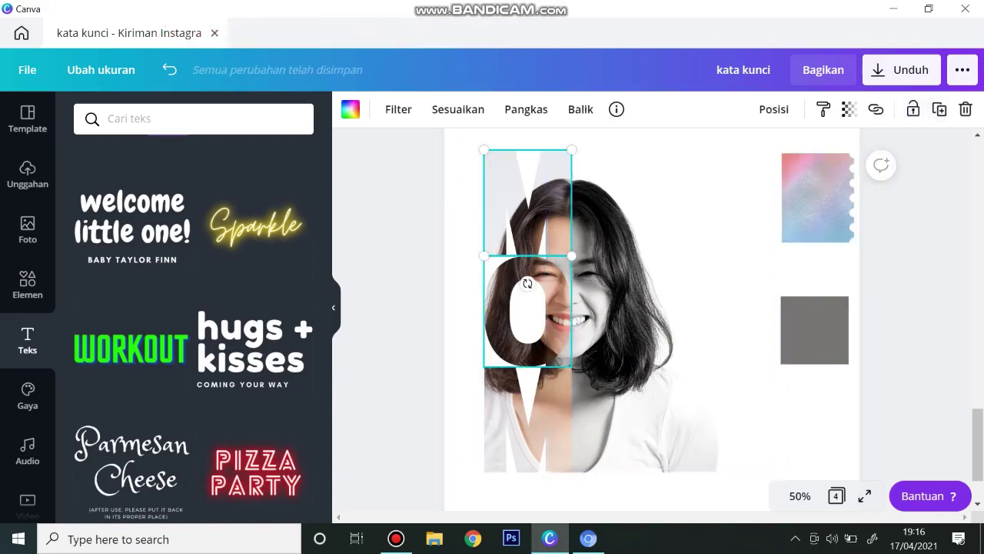
left_click(527, 284)
left_click(940, 109)
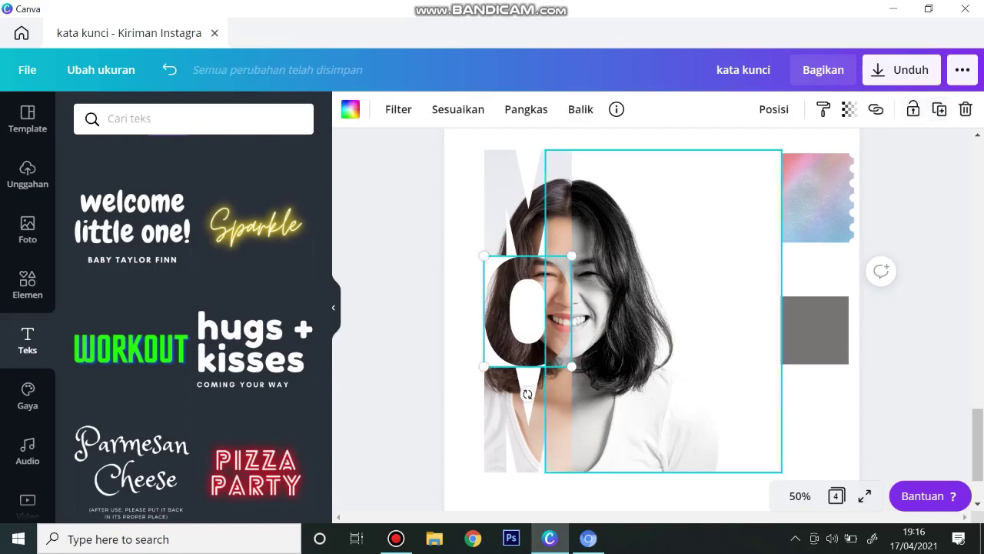
Duplicate the lower M frame and color the copy white
left_click(528, 394)
key("ctrl+d")
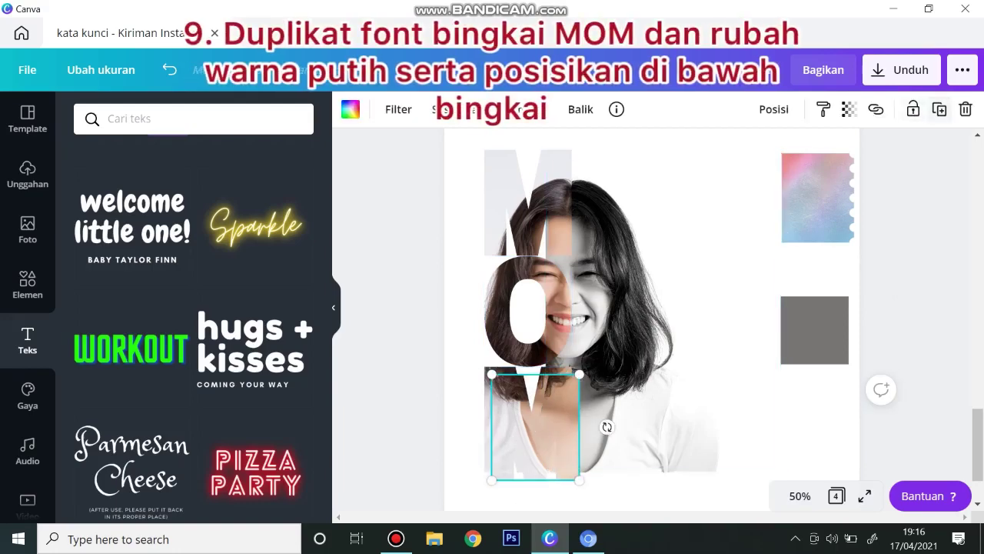
left_click(966, 109)
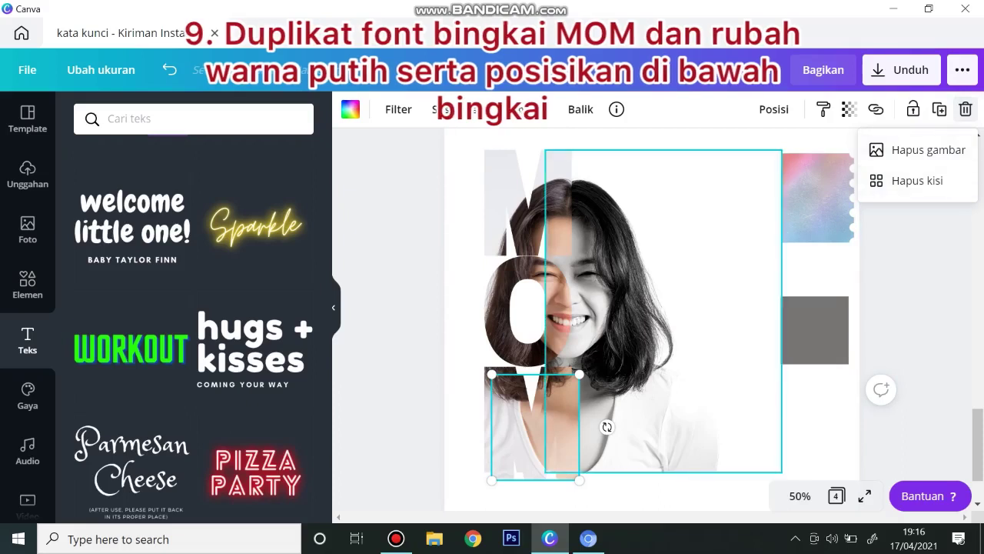
left_click(615, 492)
left_click(536, 428)
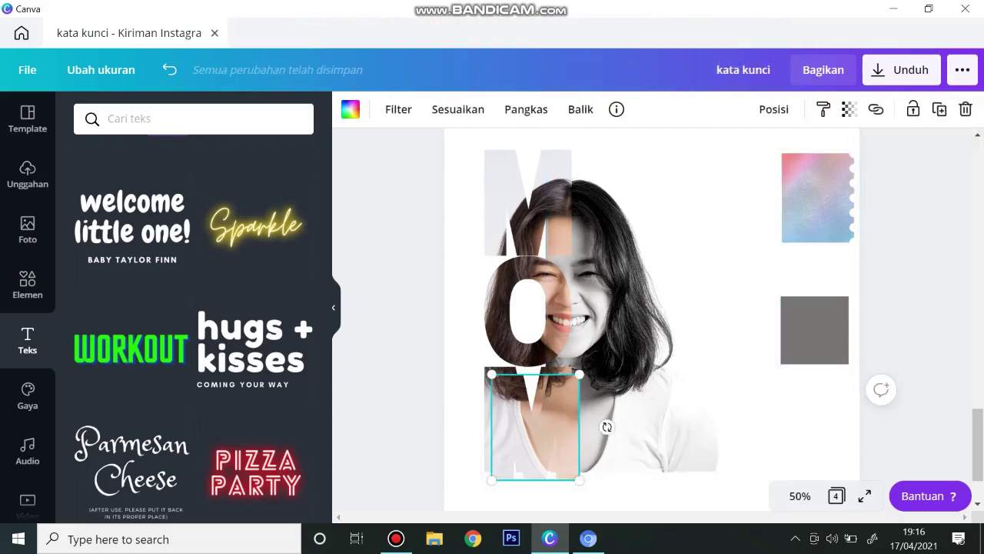
left_click(350, 109)
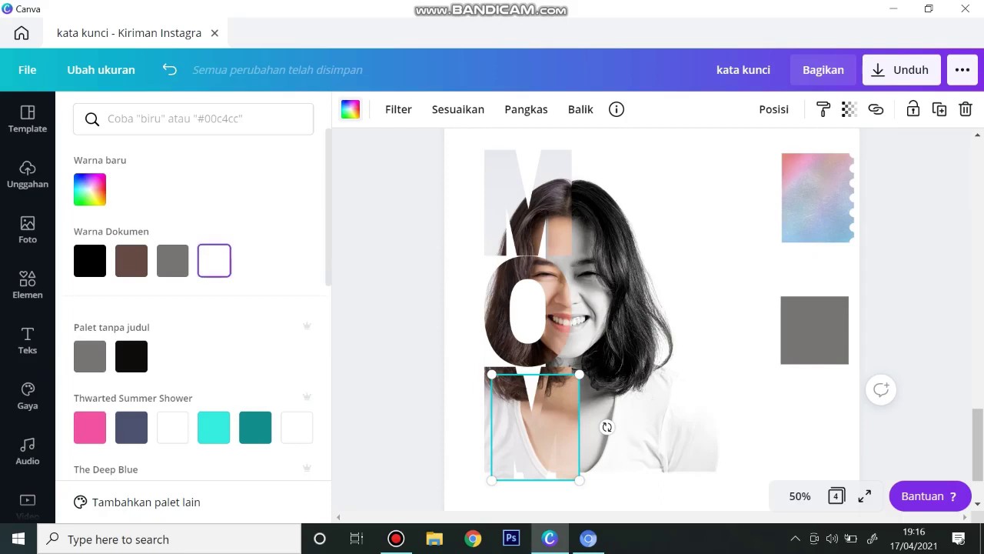
left_click(213, 260)
Place the white M slightly right of the lower M frame and put a second white copy at the same offset over the upper M
mouse_move(536, 427)
left_mouse_down()
mouse_move(546, 417)
mouse_move(529, 411)
left_mouse_up()
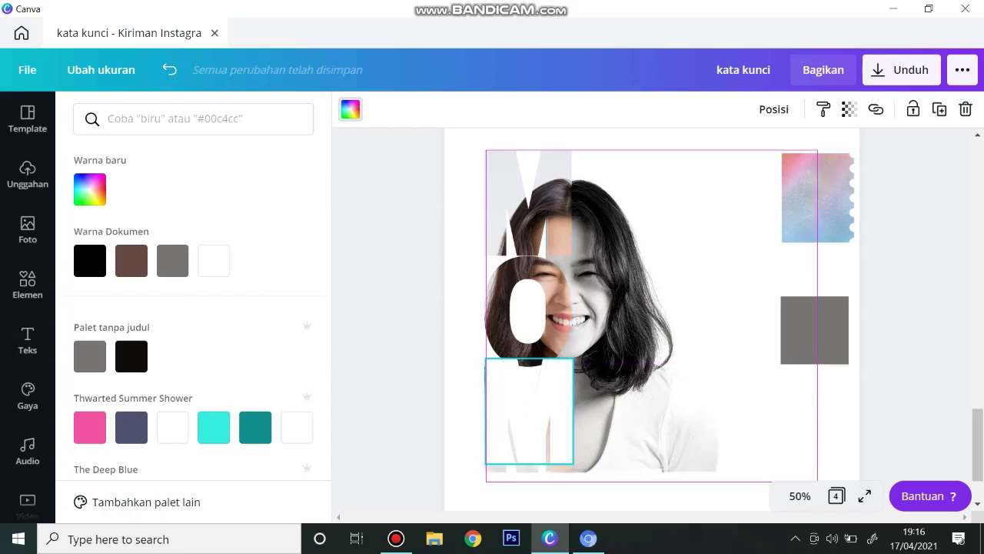
left_click_drag(529, 411, 533, 416)
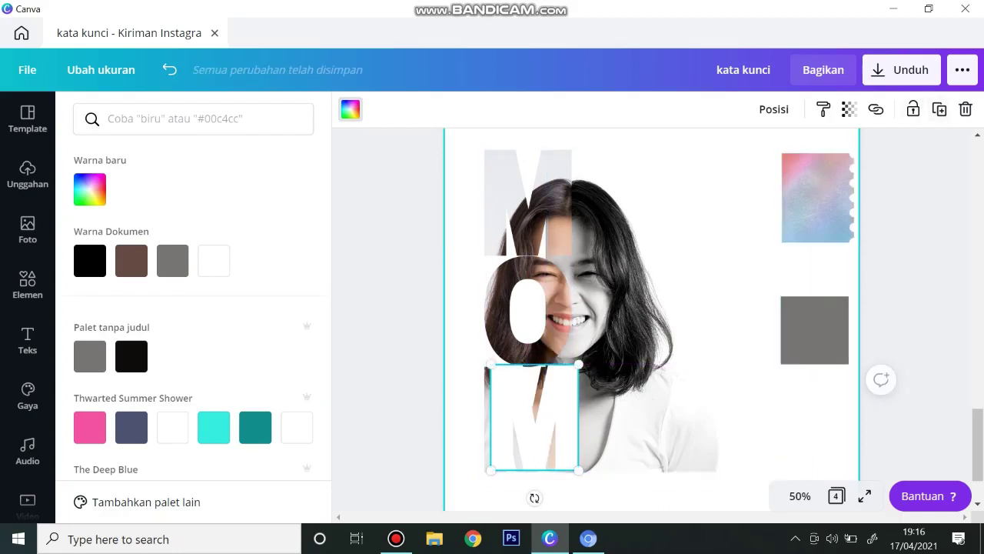
left_click_drag(534, 416, 534, 203)
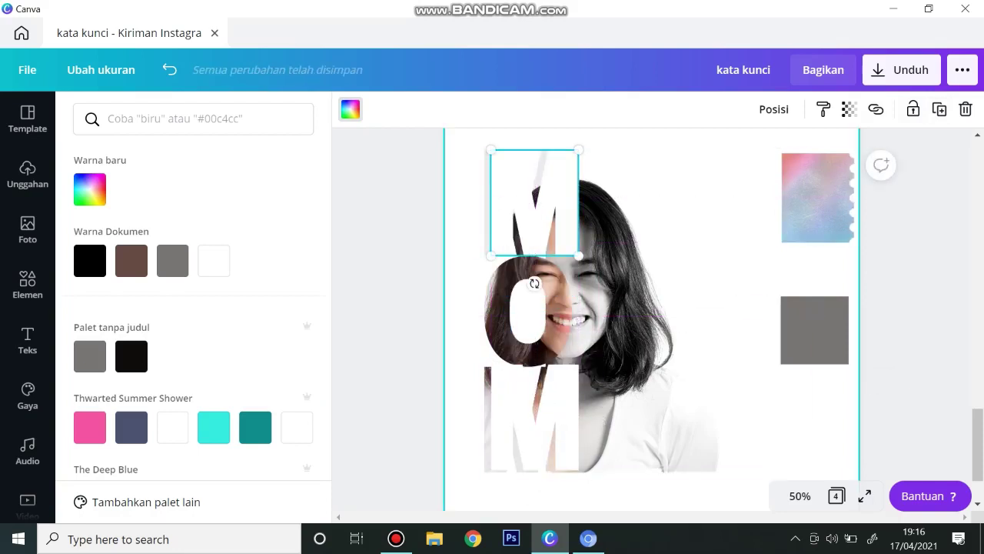
Arrange the upper white M behind the photo-filled M frame but in front of the black-and-white cutout
left_click(773, 109)
left_click(716, 156)
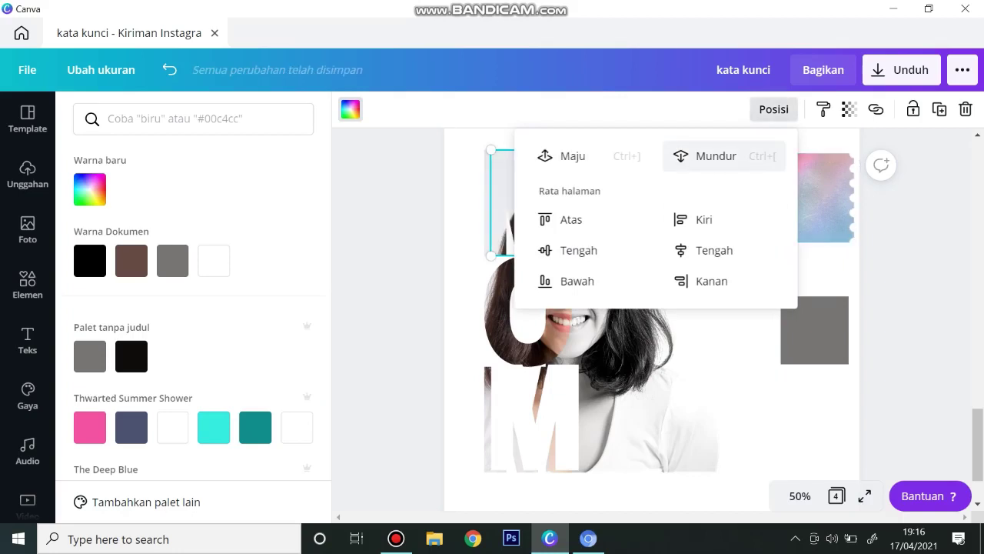
left_click(716, 156)
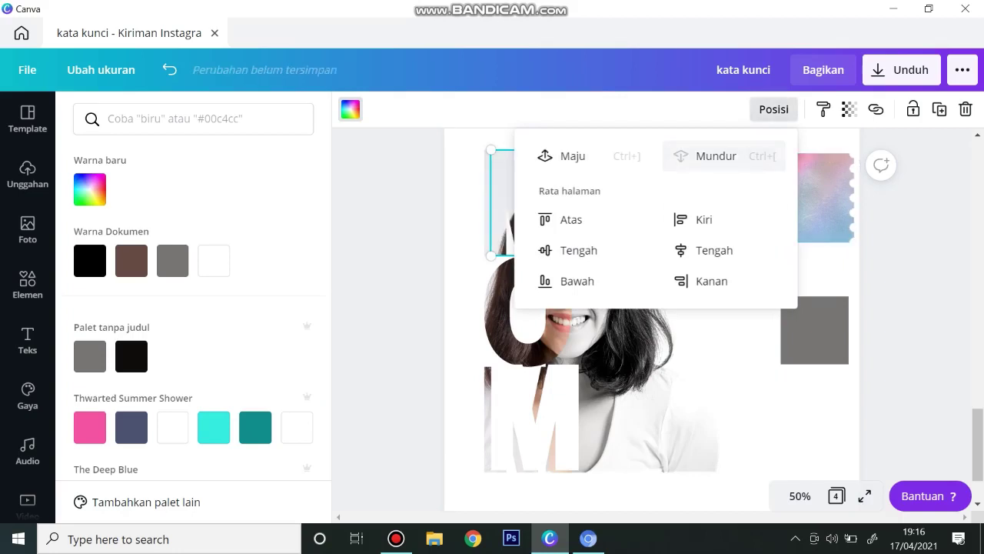
left_click(574, 157)
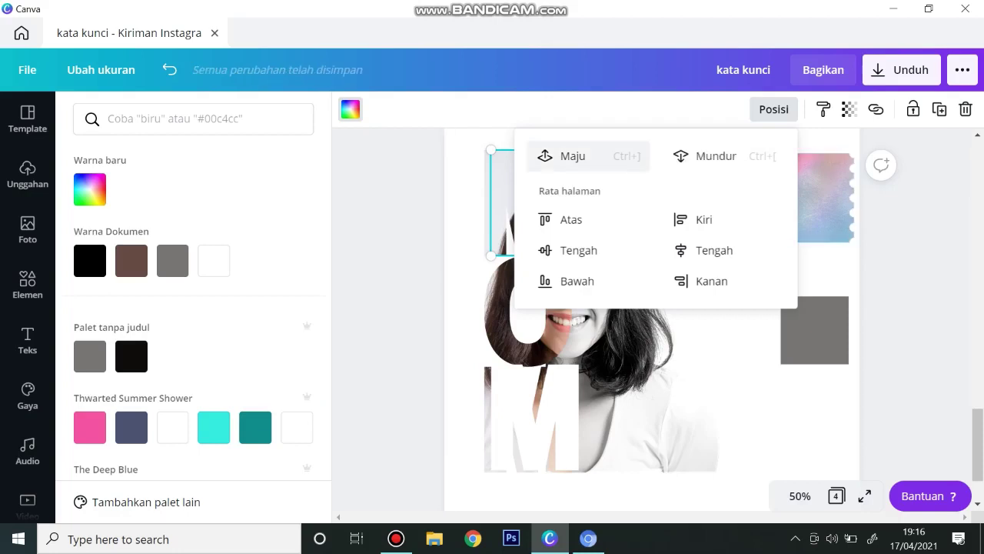
left_click(773, 110)
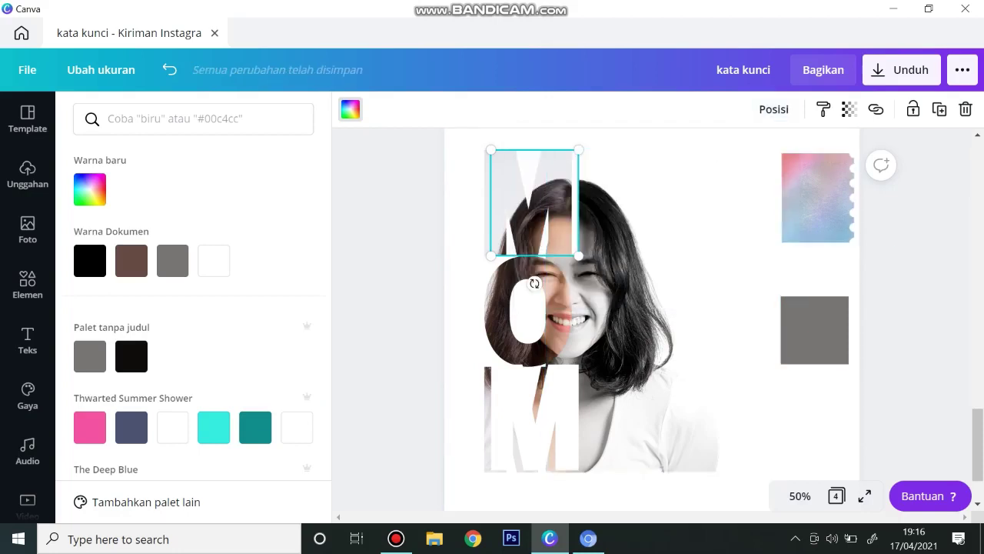
left_click(912, 338)
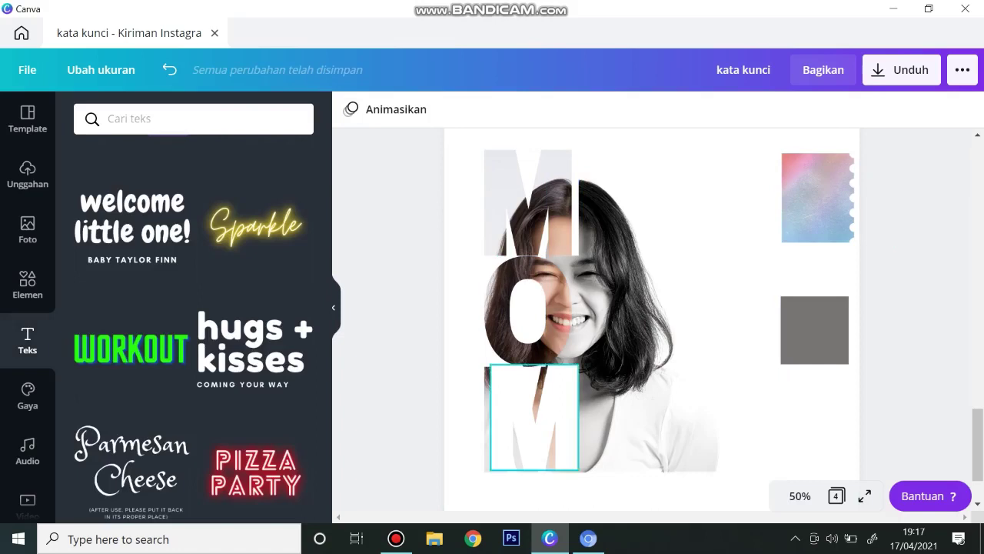
Nudge the lower white M level with its photo-filled M frame and send it one layer backward behind the frame
left_click_drag(534, 419, 535, 418)
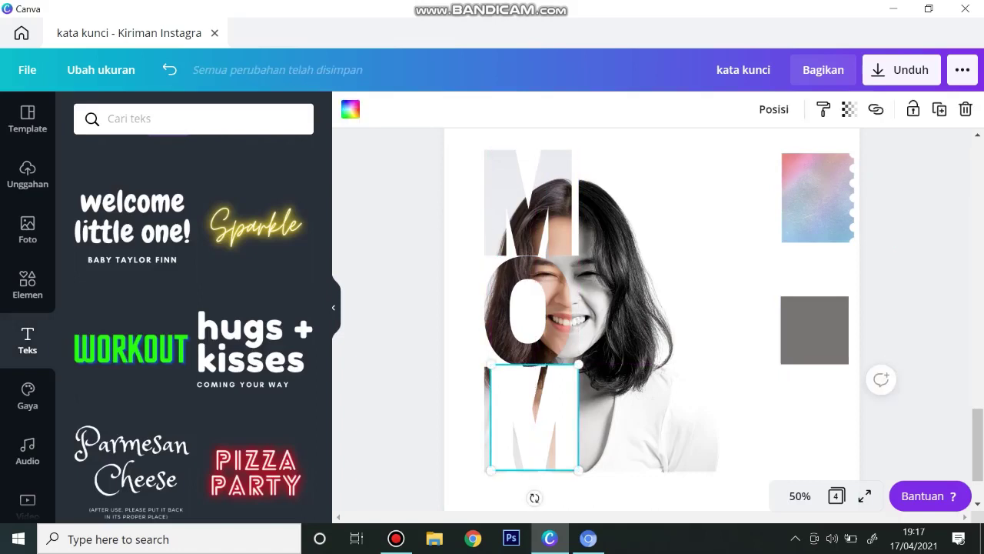
key("Down")
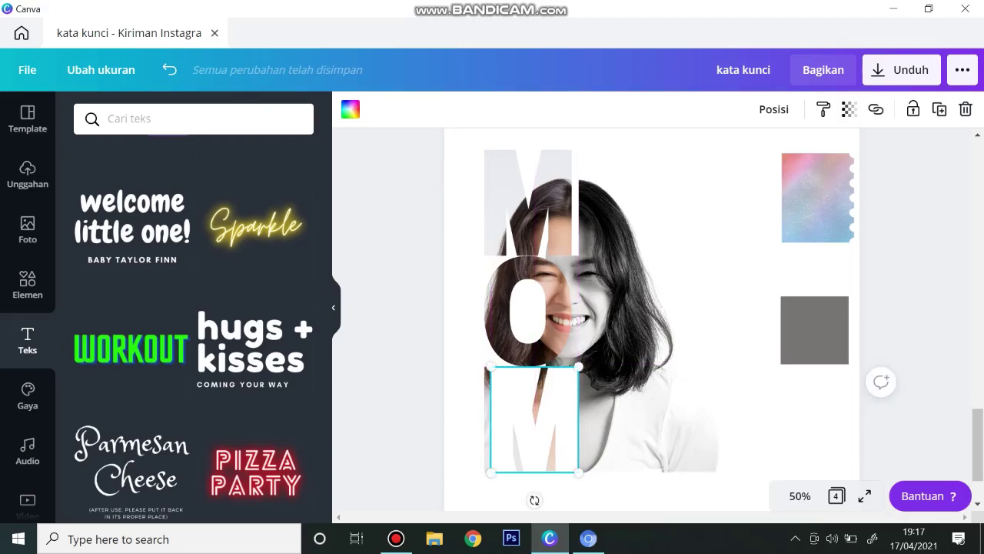
left_click(773, 109)
left_click(715, 156)
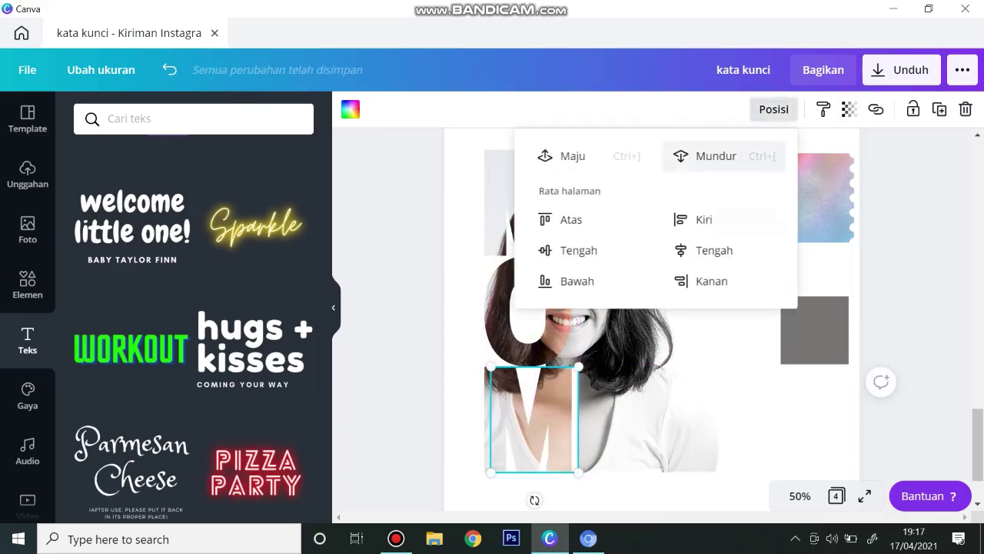
key("Escape")
key("Escape")
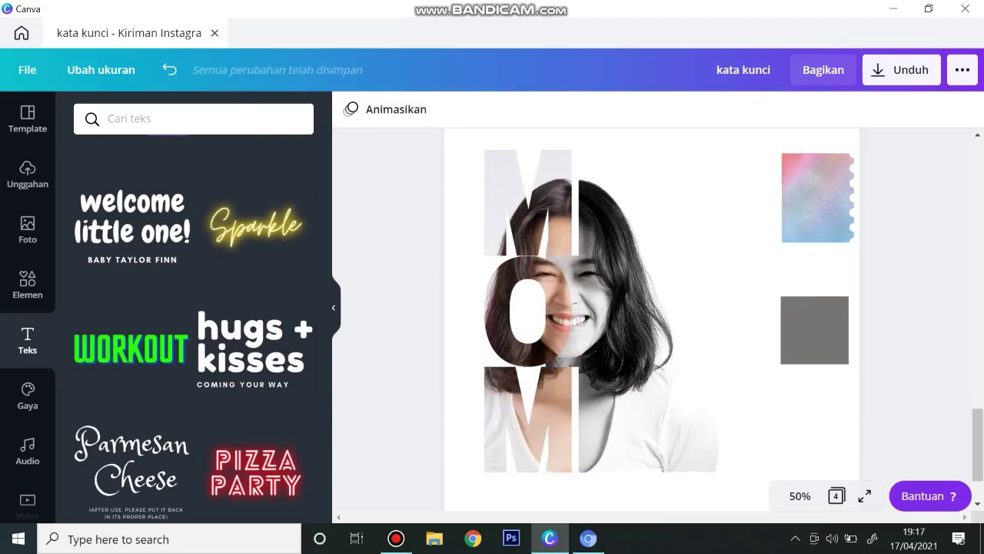
Duplicate the O frame and color the copy white
left_click(527, 323)
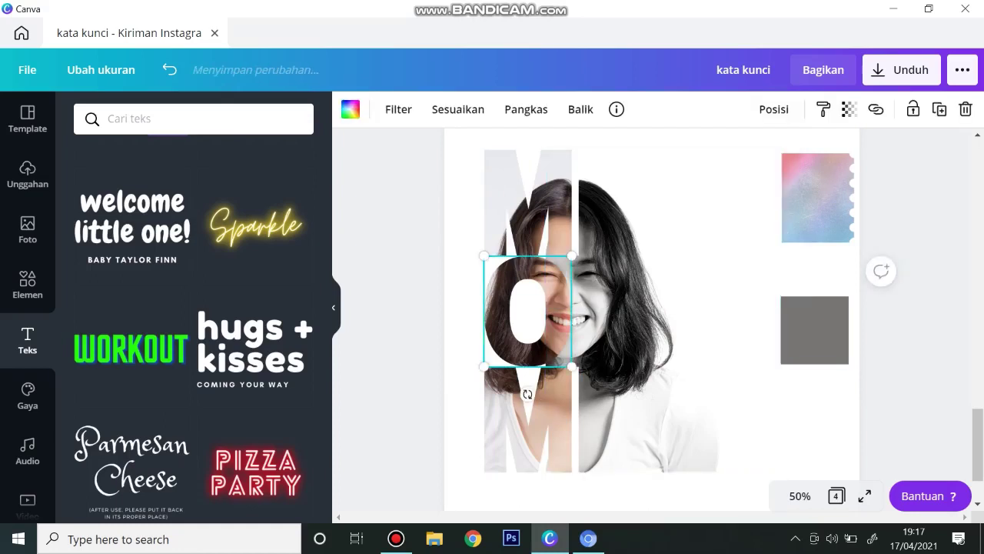
left_click(939, 110)
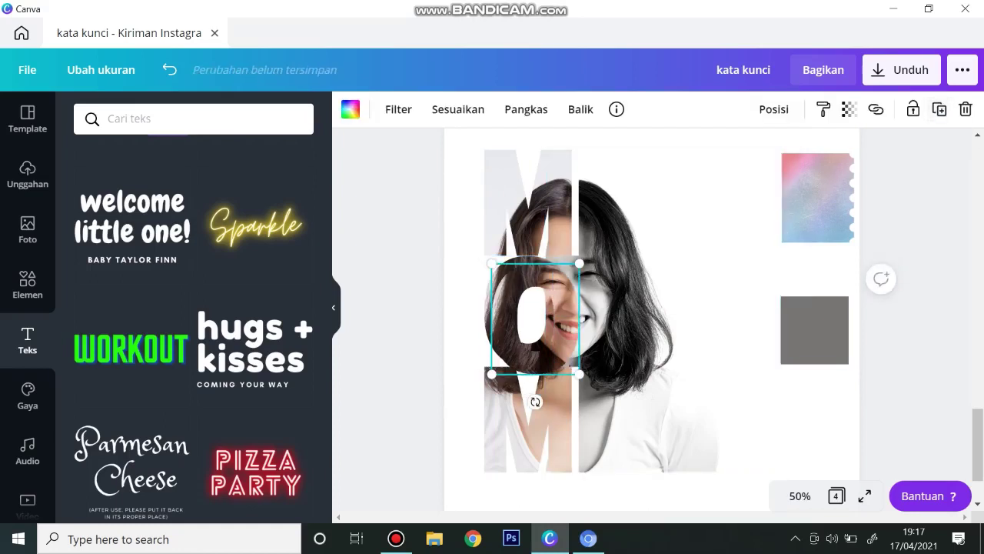
left_click(350, 109)
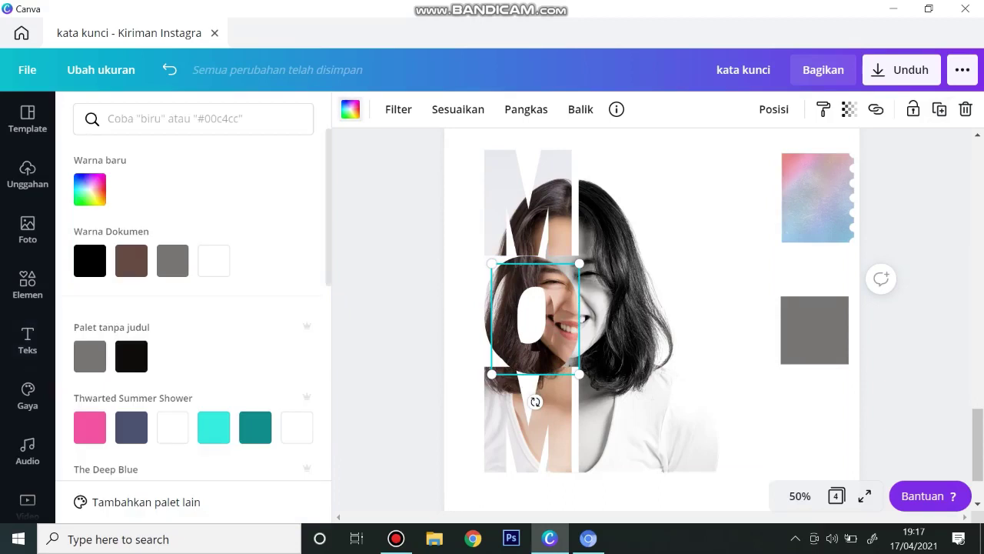
left_click(214, 261)
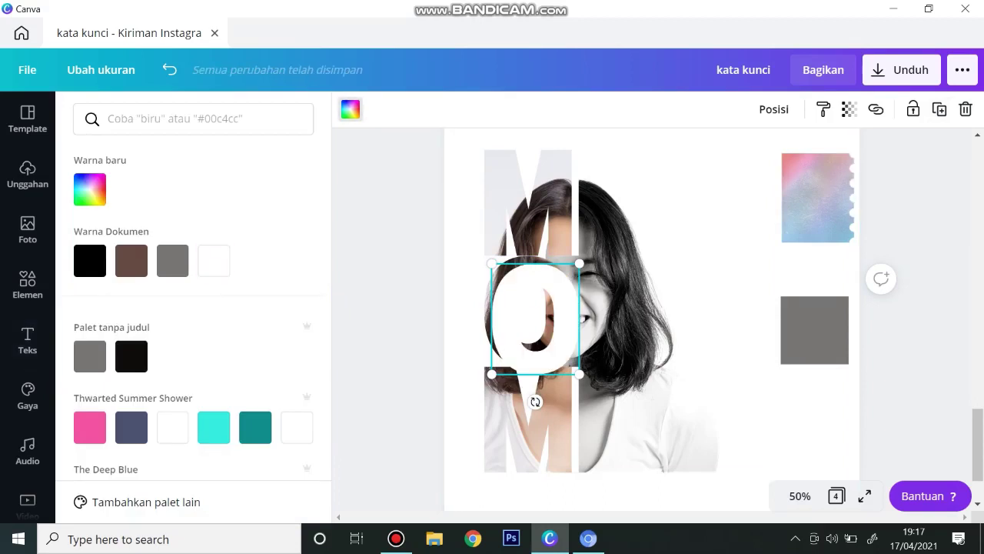
Send the white O behind the photo-filled O and align it with the slight rightward offset of the white M letters
left_click_drag(536, 327, 540, 319)
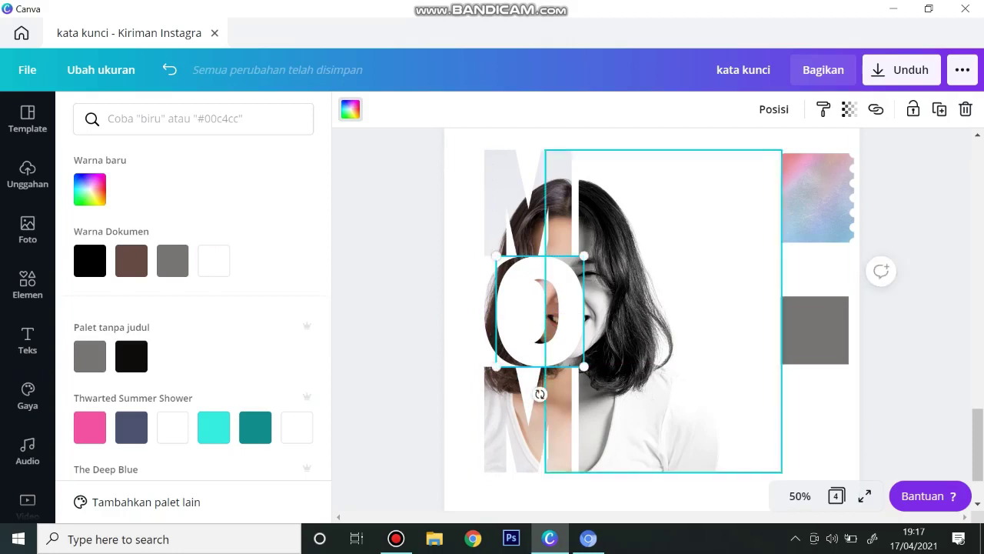
left_click(774, 109)
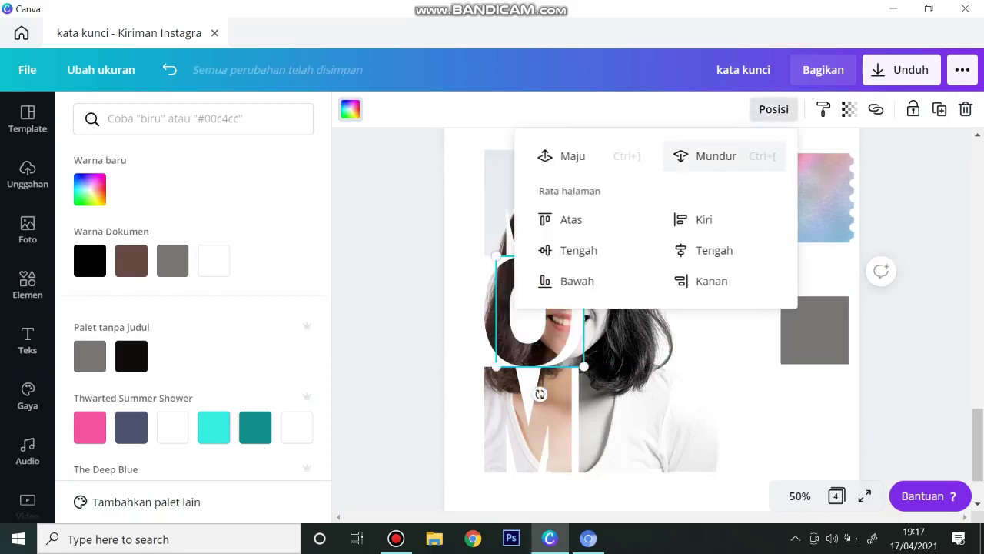
left_click(903, 401)
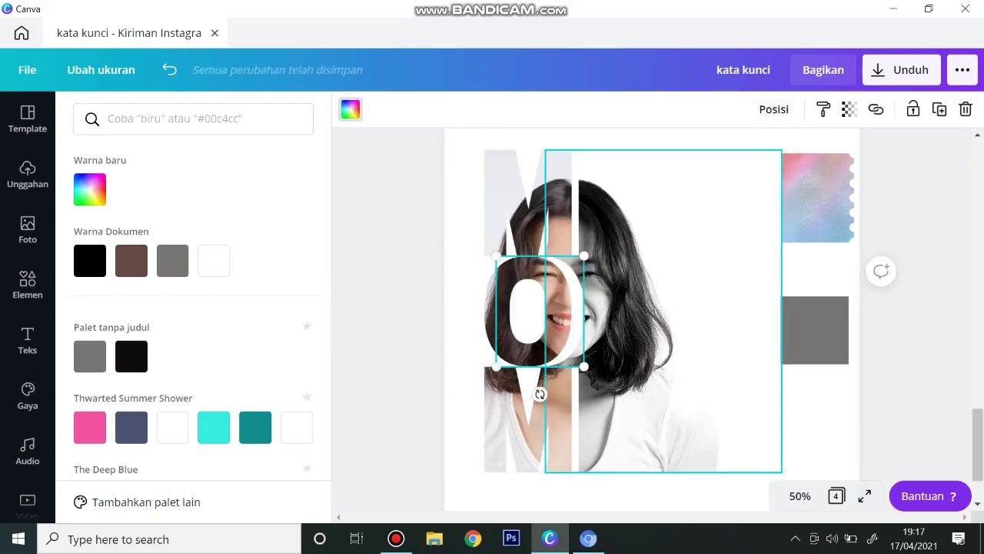
left_click_drag(541, 394, 535, 392)
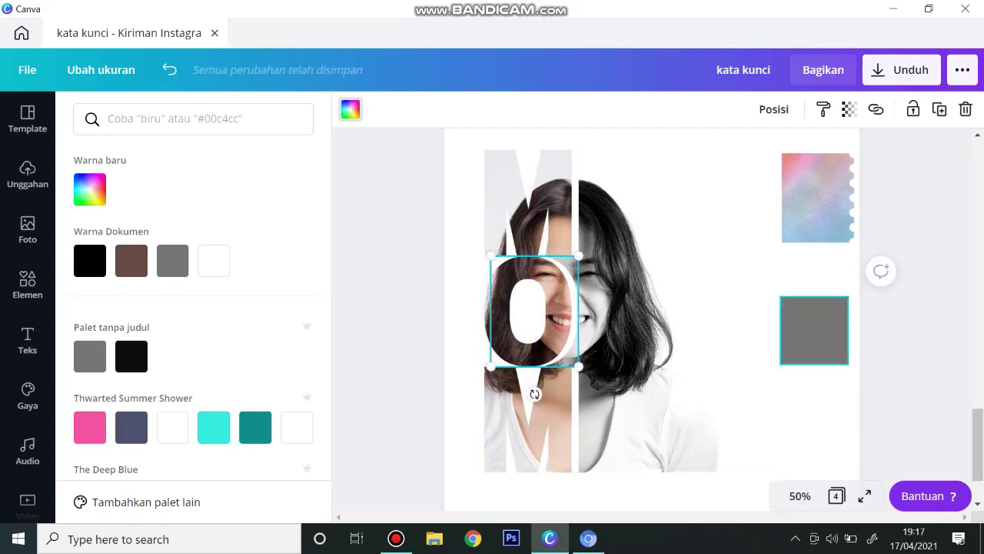
left_click(906, 353)
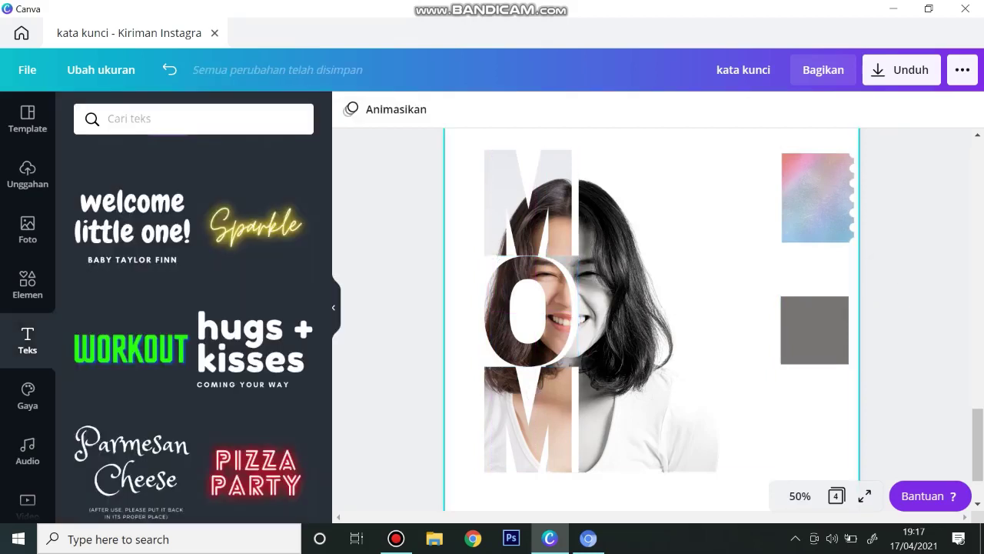
left_click_drag(528, 203, 534, 410)
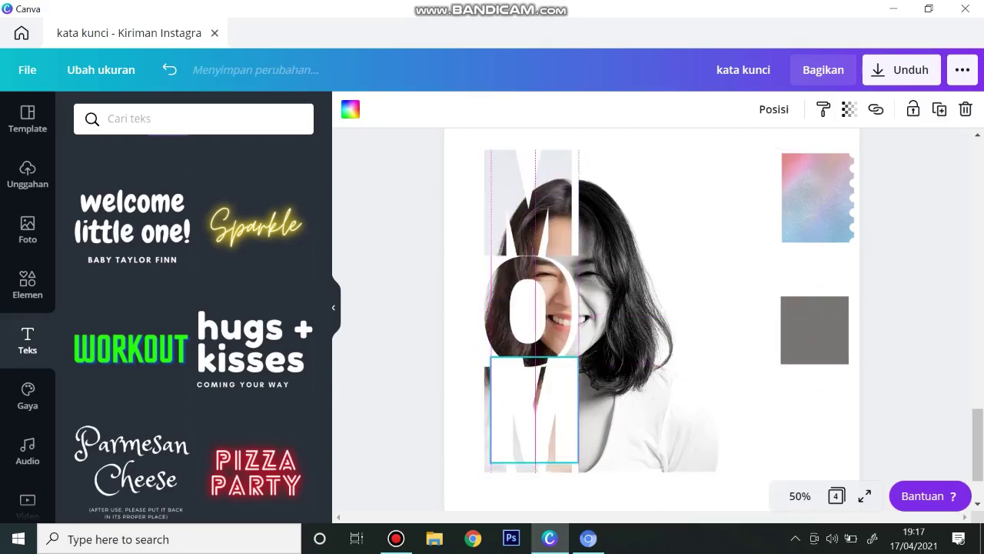
key("Down")
key("shift+Down")
key("shift+Up")
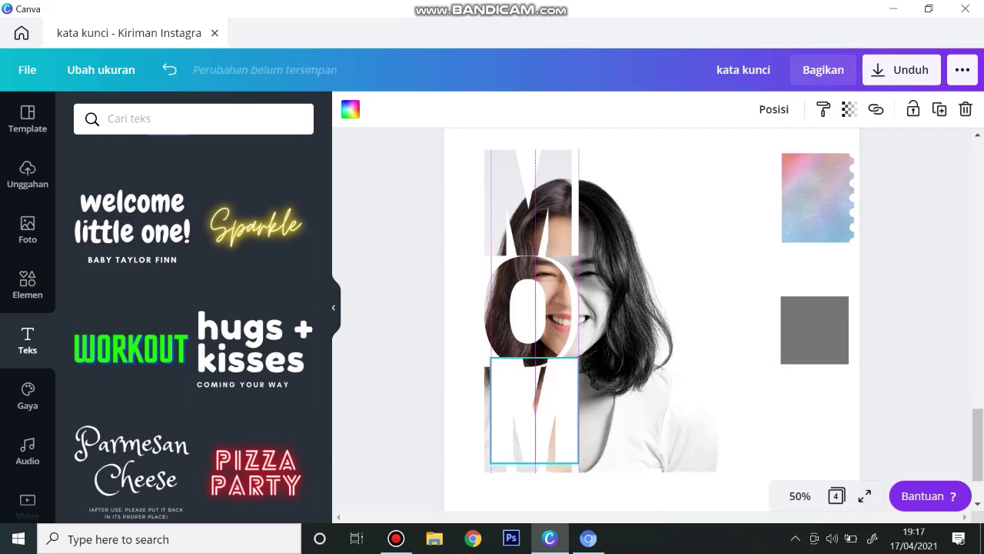
left_click_drag(533, 412, 533, 413)
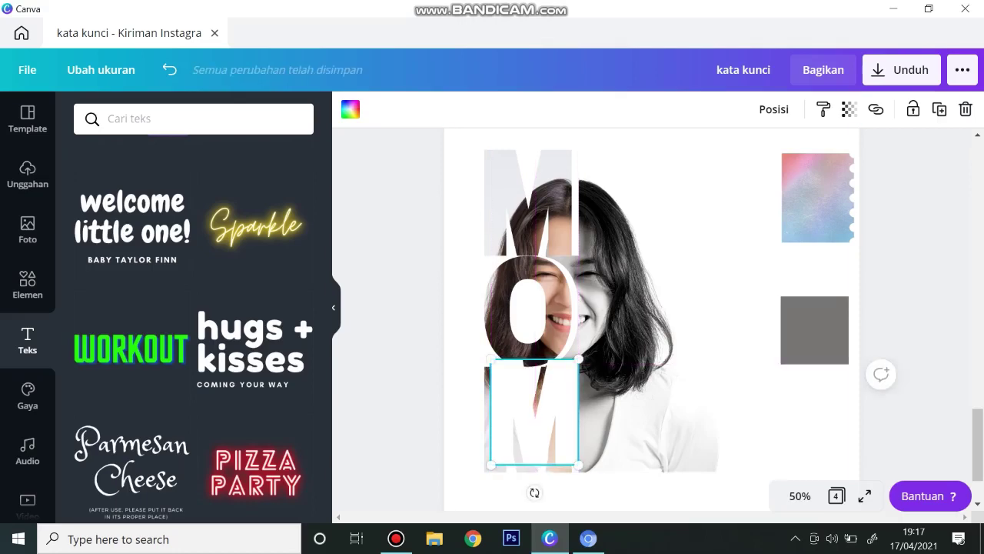
left_click(966, 109)
Duplicate the gray square and place one of the two squares over the upper part of the lower M
left_click(815, 331)
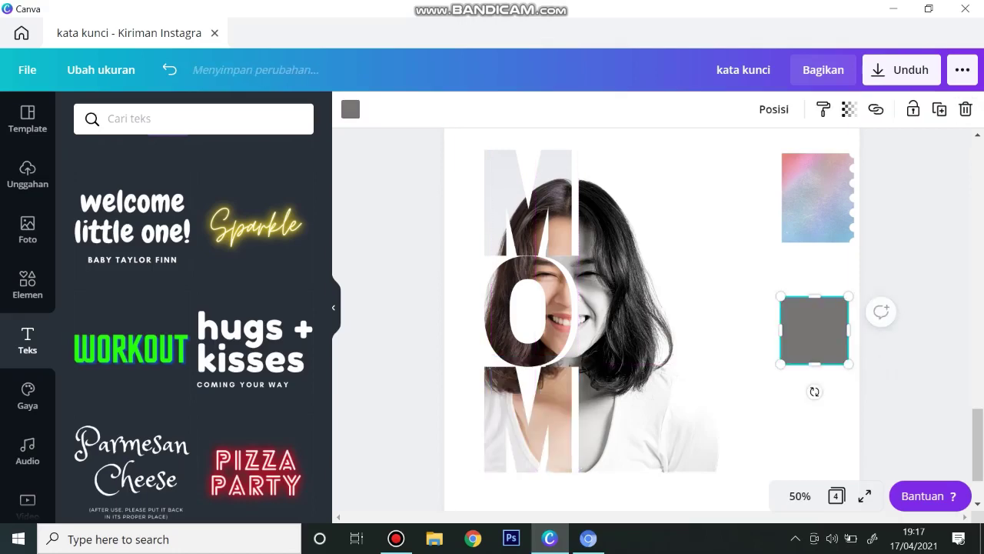
left_click_drag(815, 330, 545, 395)
left_click(939, 108)
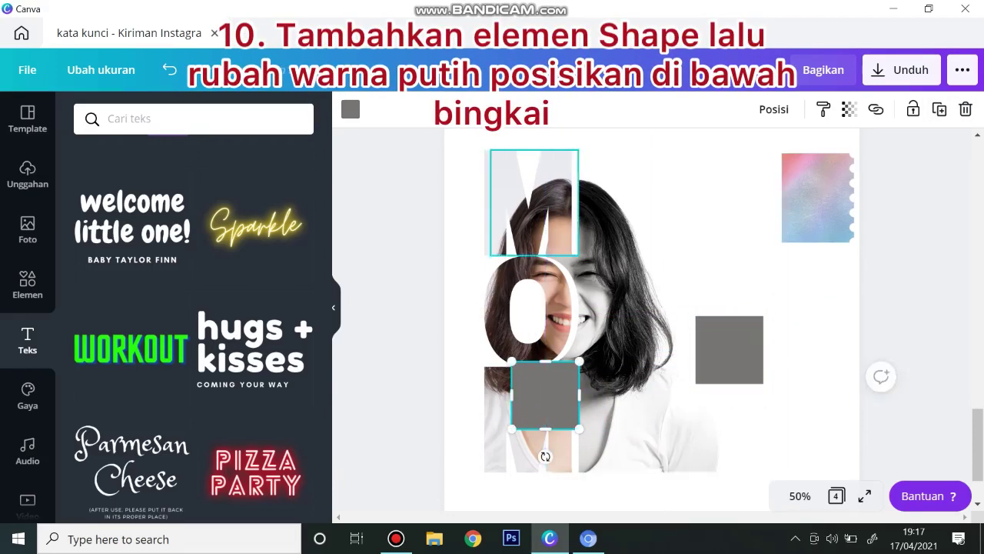
Color the square over the lower M white and send it one layer backward behind the photo-filled letter frame
left_click(350, 109)
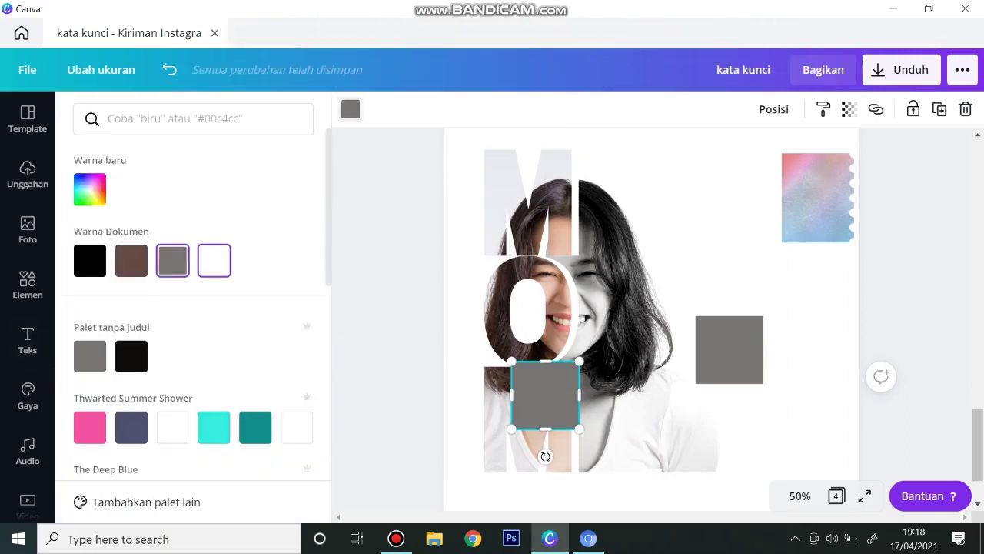
left_click(214, 259)
left_click(774, 109)
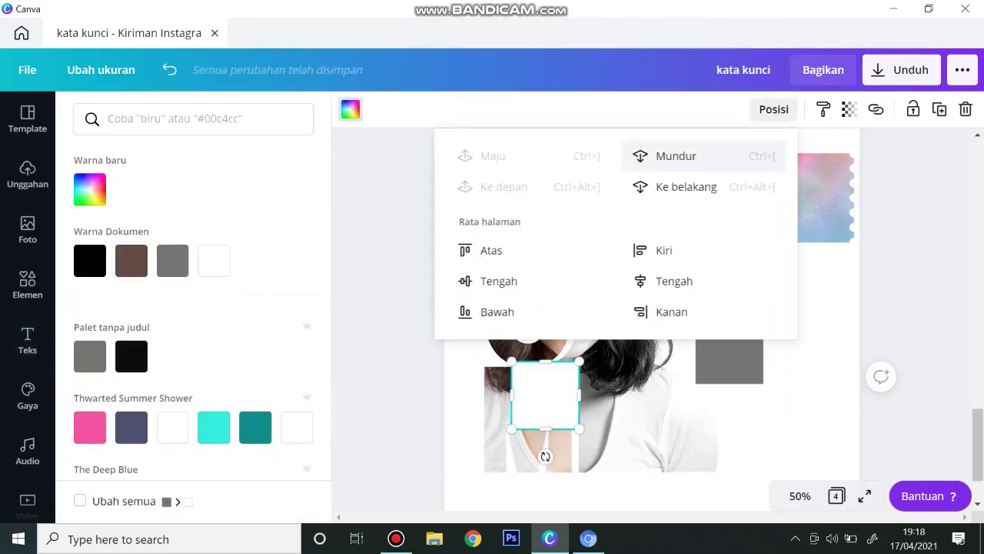
left_click(676, 155)
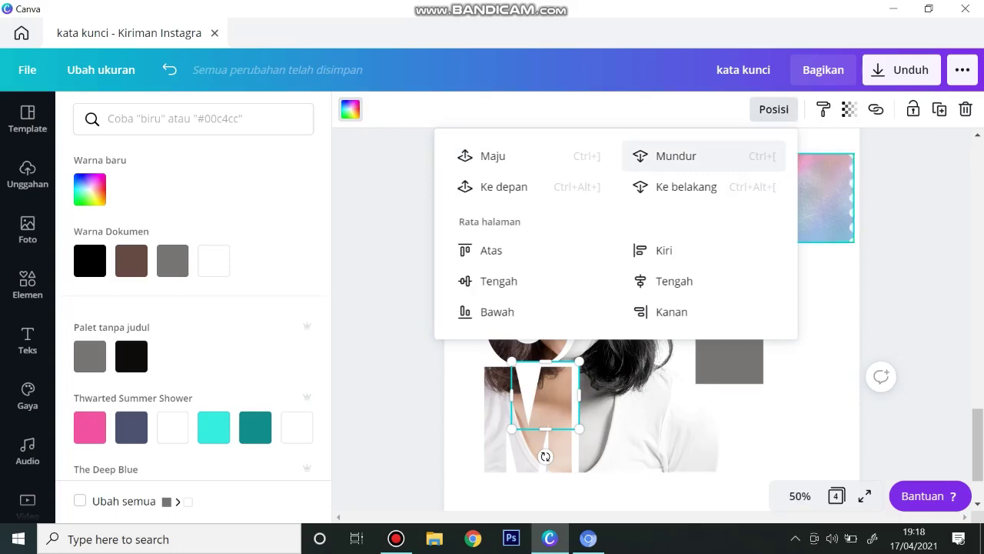
left_click(908, 238)
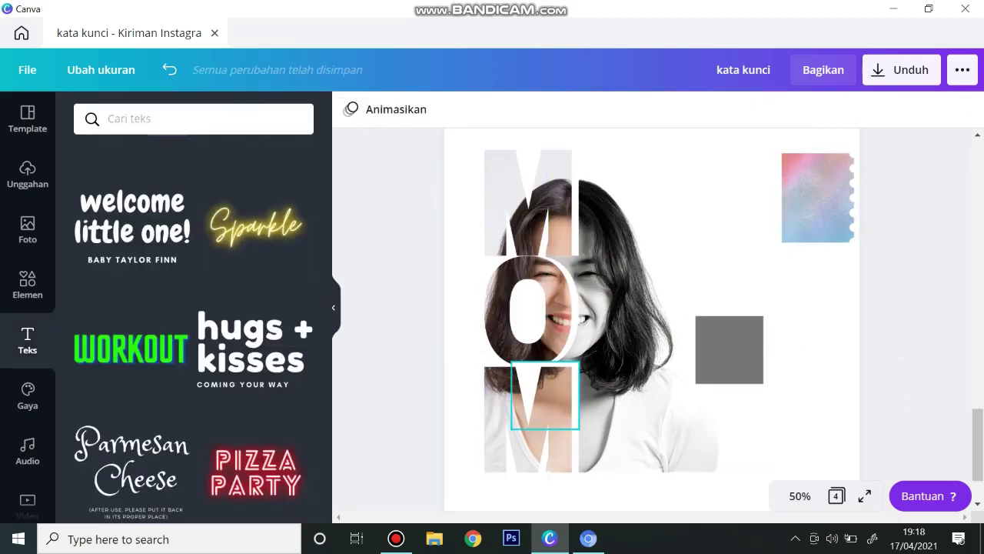
Nudge the white square behind the lower M slightly up and to the left to line it up with the white offset letter
left_click_drag(546, 400, 544, 399)
left_click(774, 109)
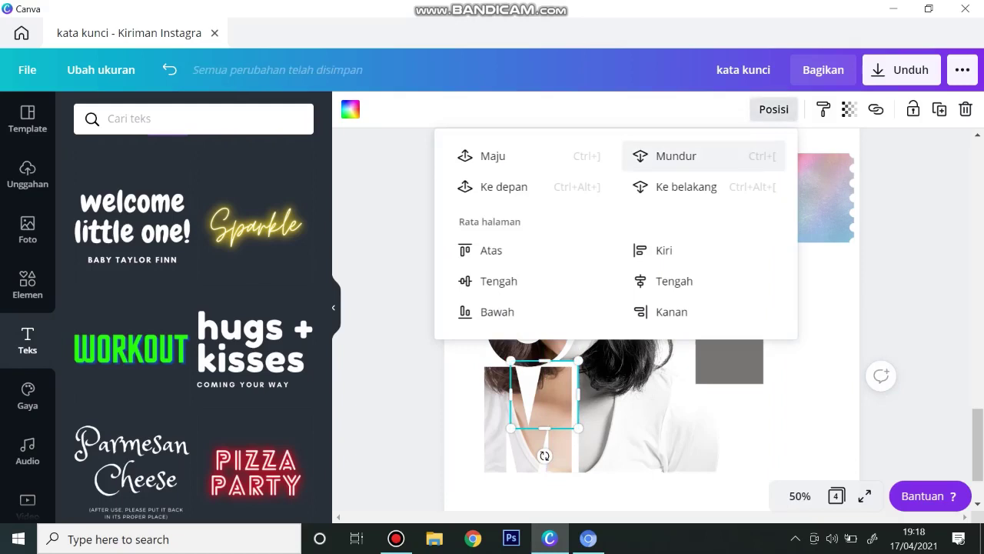
left_click(912, 283)
left_click(912, 283)
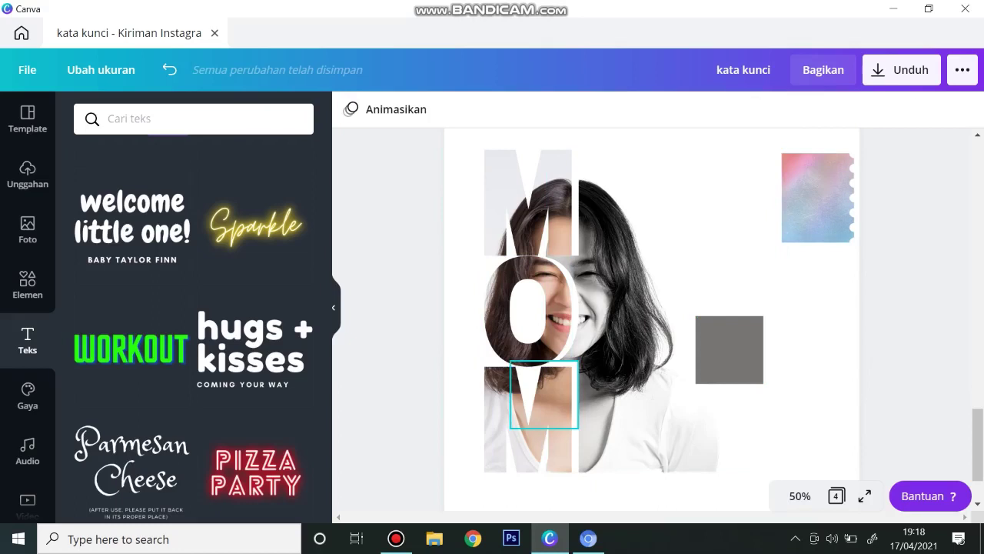
Duplicate the white square, place the copy behind the lower part of the upper M and extend its bottom edge slightly toward the O
left_click(544, 394)
left_click(940, 109)
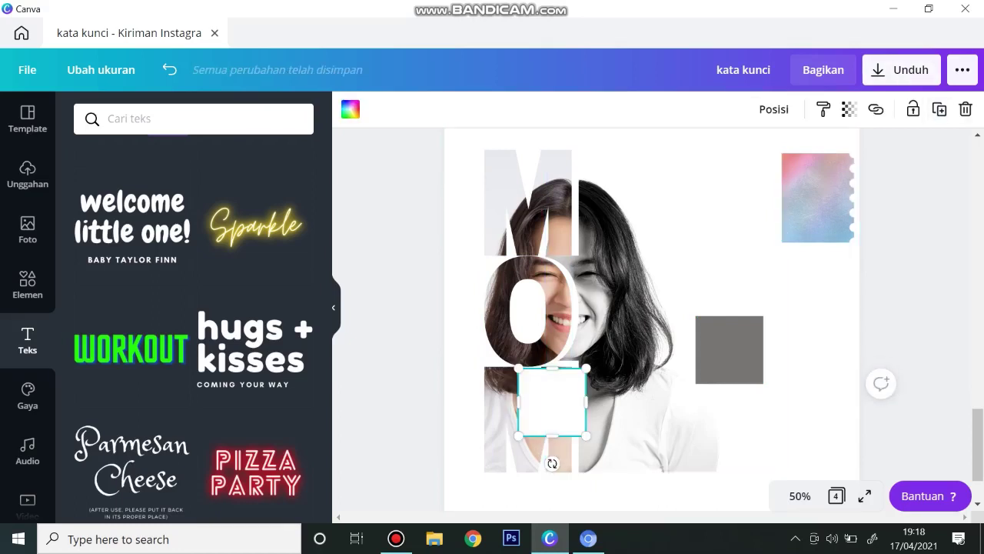
left_click_drag(550, 416, 543, 236)
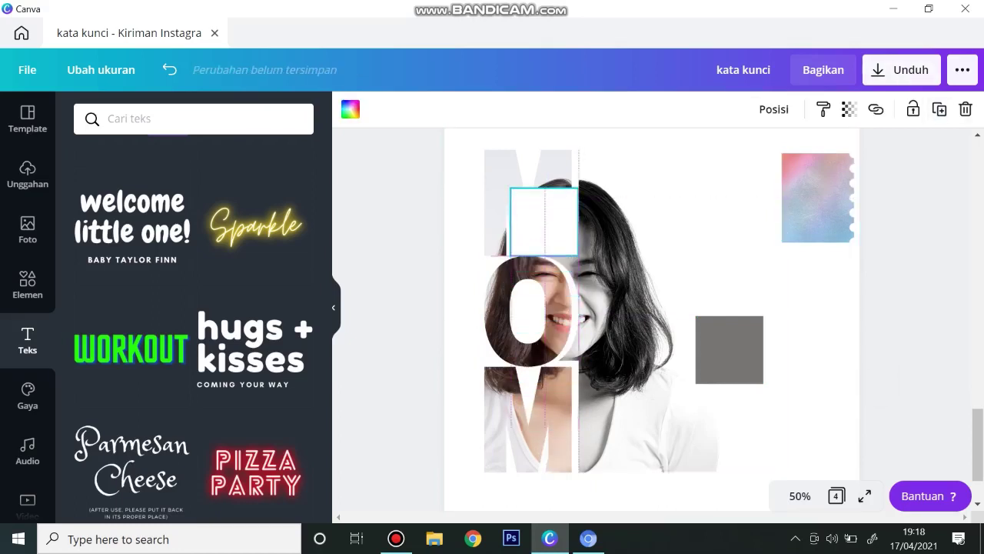
left_click(773, 109)
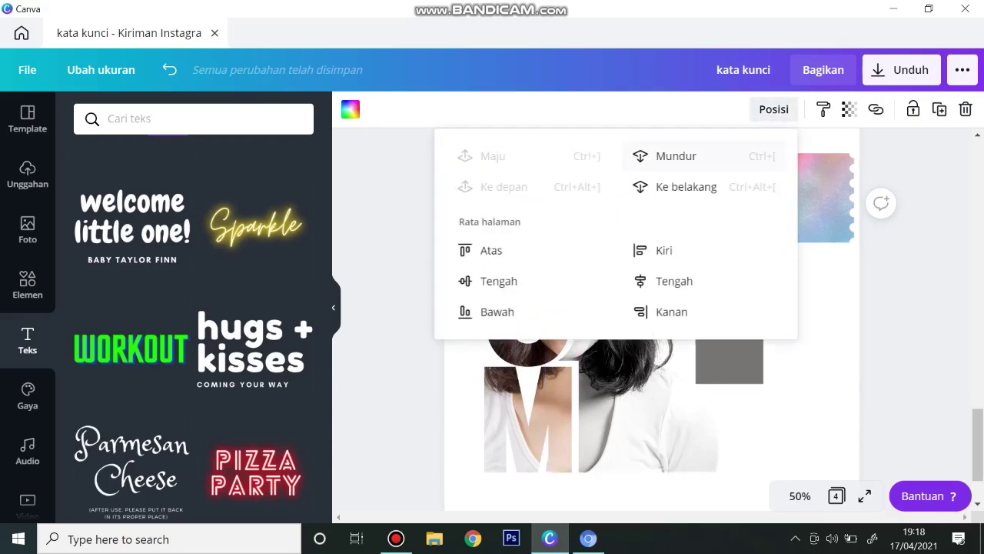
left_click(675, 155)
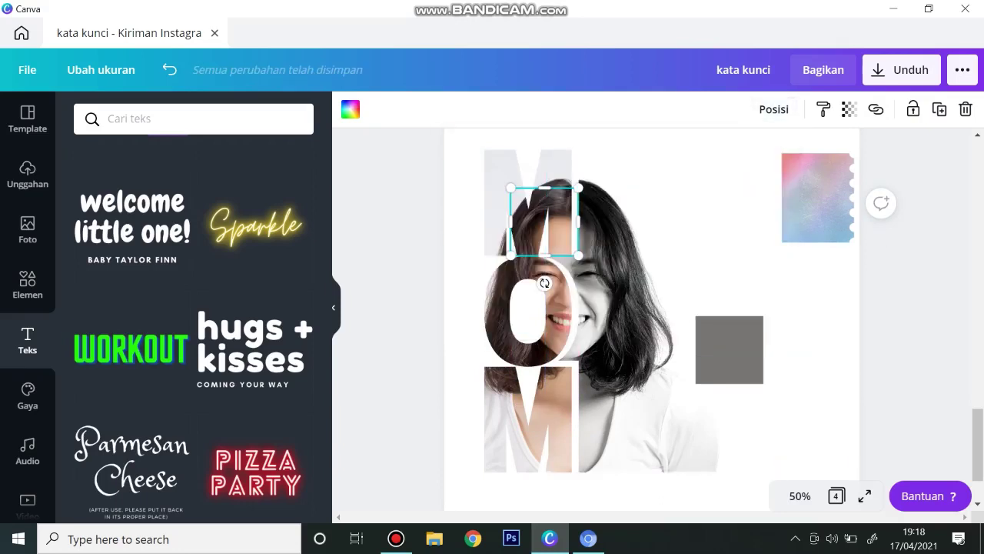
left_click_drag(544, 255, 548, 258)
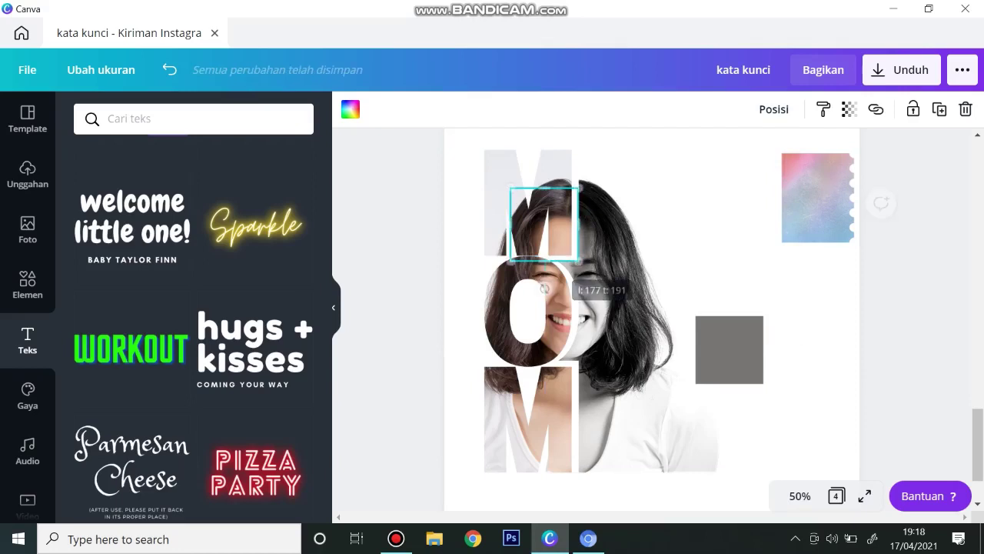
key("Delete")
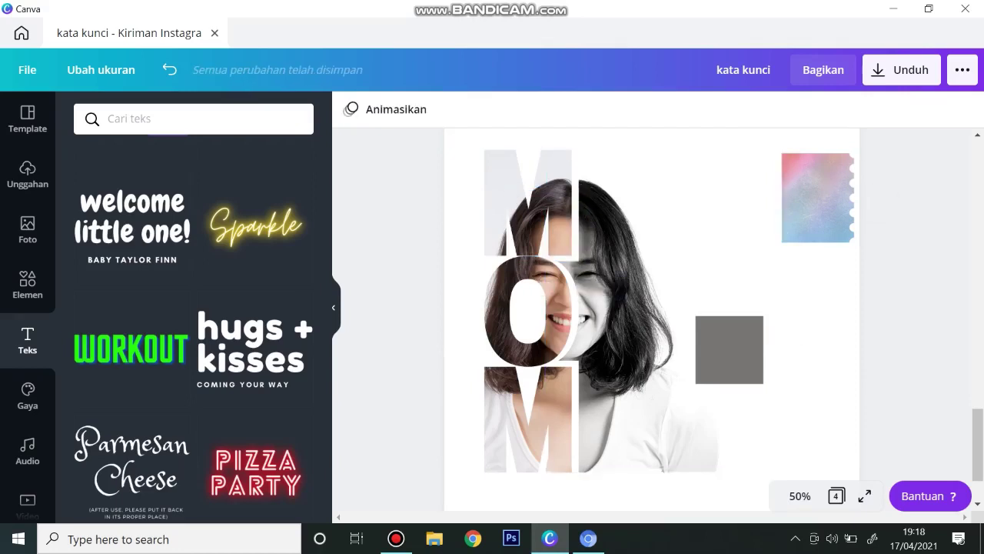
Delete the leftover gray square beside the portrait
left_click(729, 350)
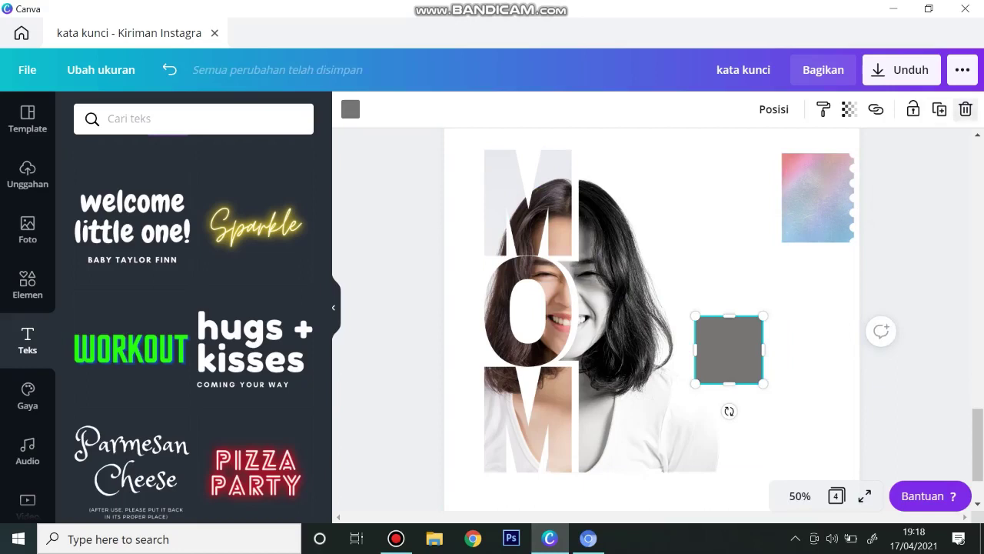
key("Delete")
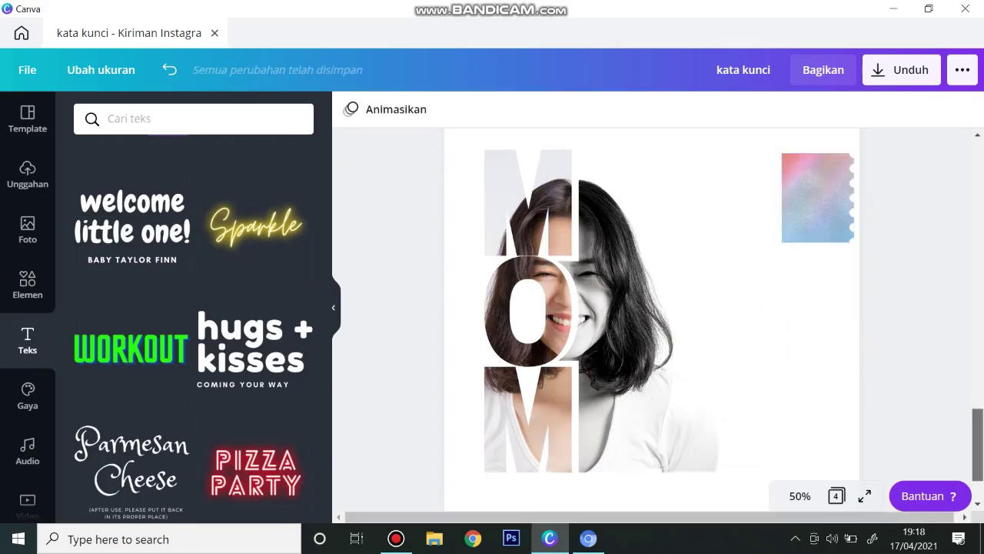
Move the holographic image against the right edge of the MOM letters and enlarge it to cover the page area right of them
scroll(653, 315, "up", 1)
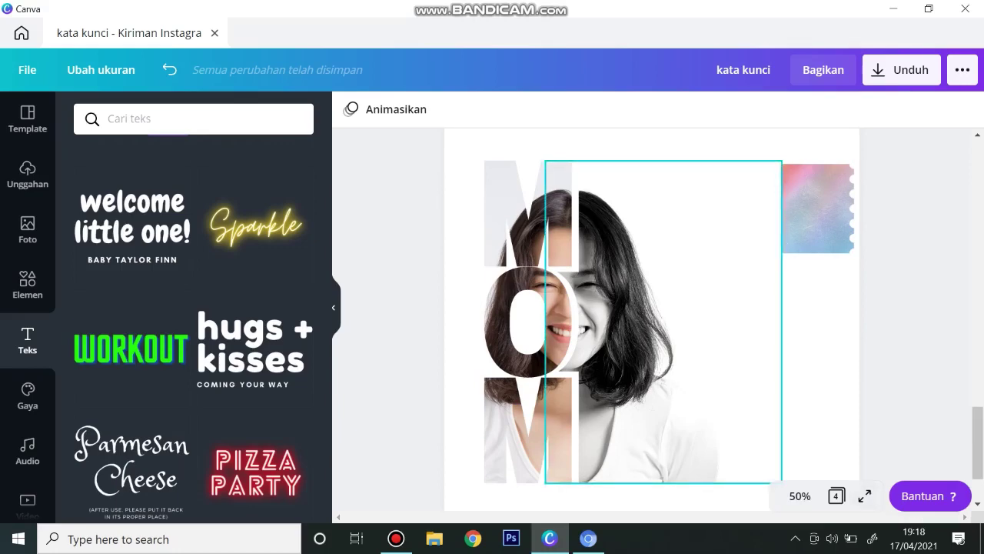
left_click_drag(818, 206, 615, 156)
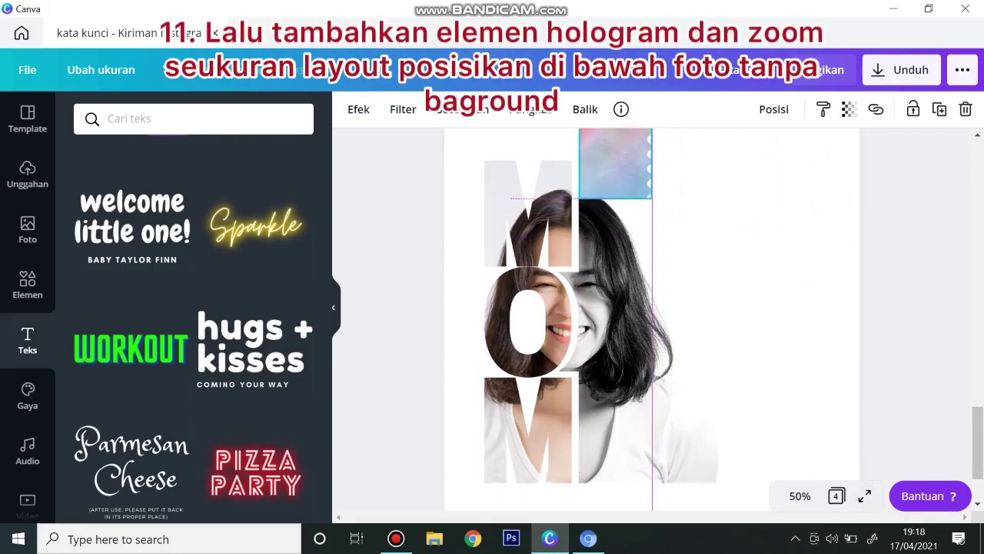
left_click_drag(652, 198, 906, 500)
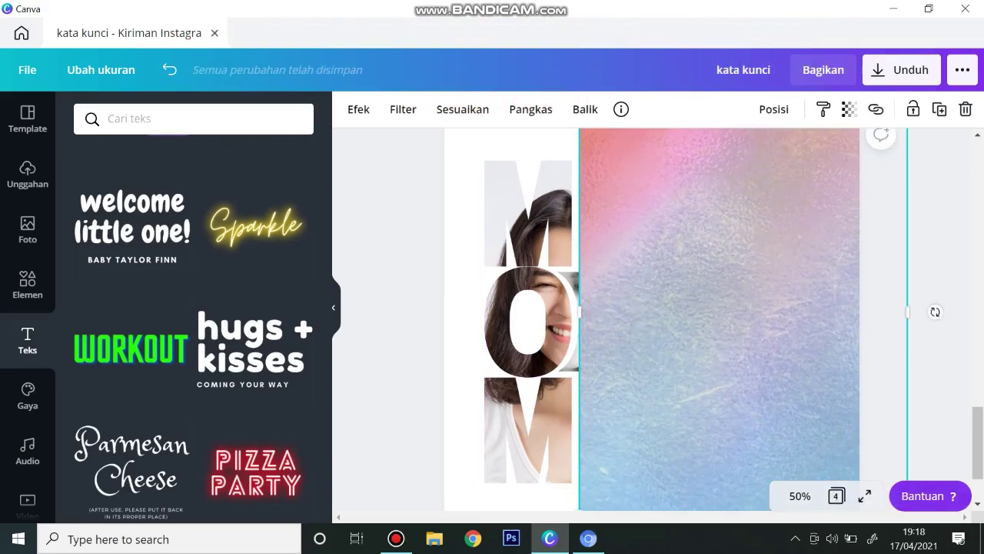
Send the enlarged holographic image backward behind the black-and-white portrait cutout
left_click(774, 109)
left_click(708, 156)
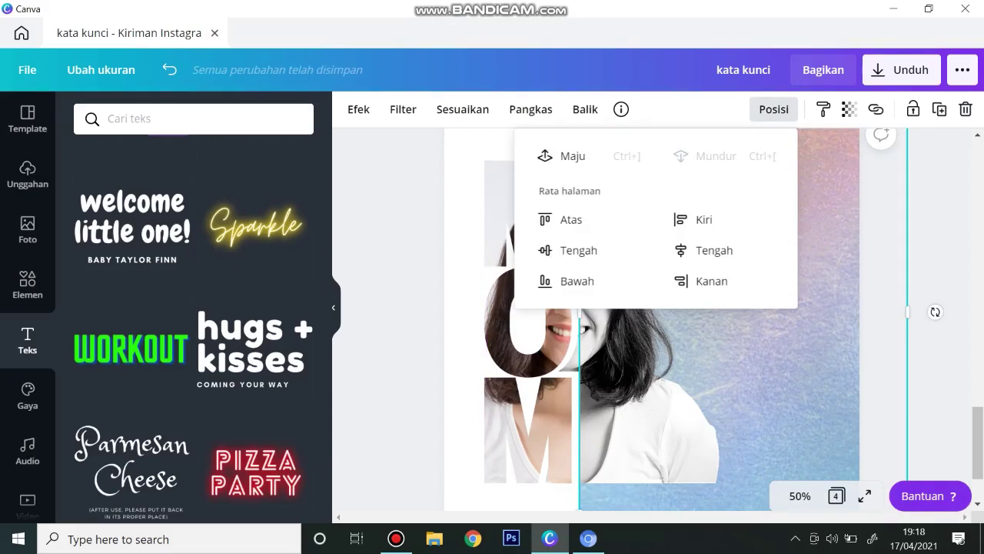
left_click(940, 246)
left_click(939, 246)
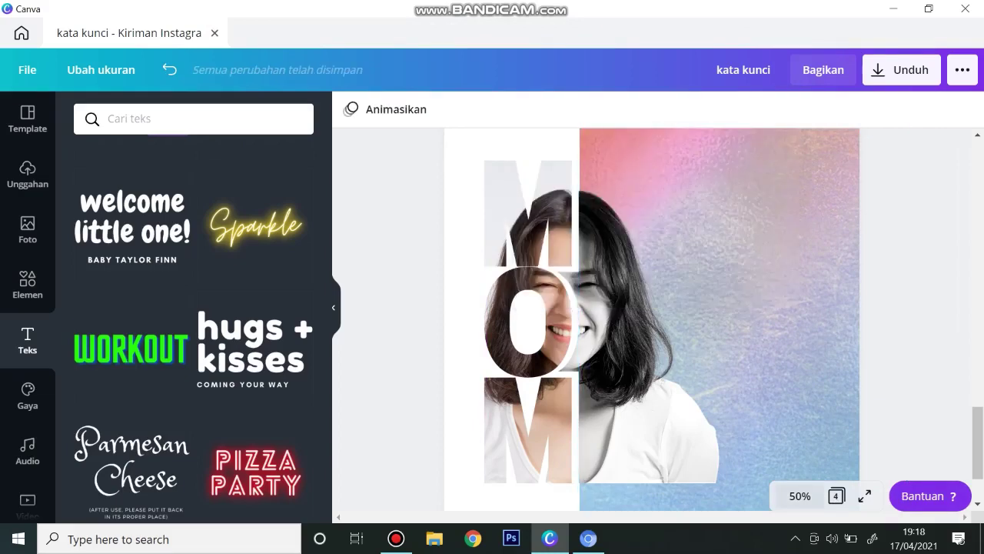
left_click(799, 496)
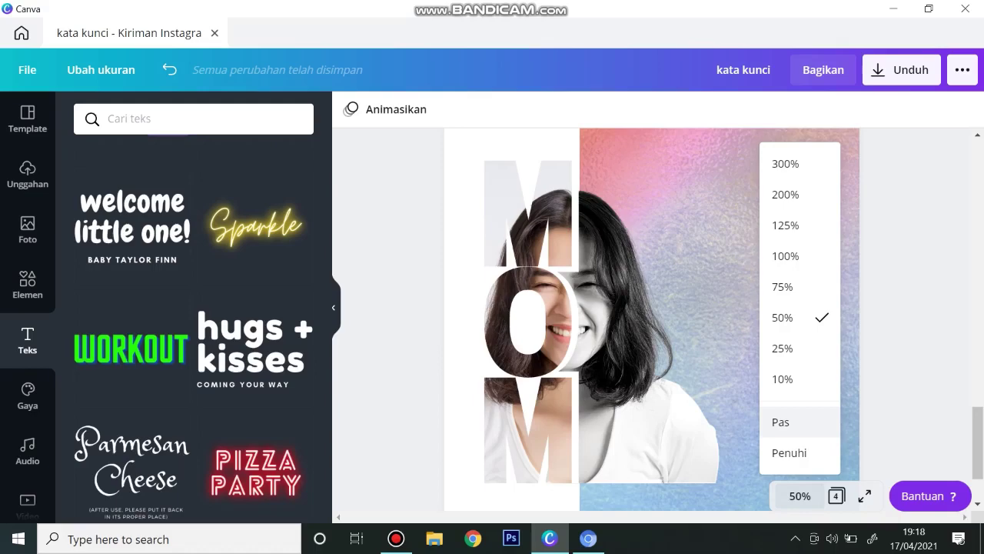
left_click(934, 308)
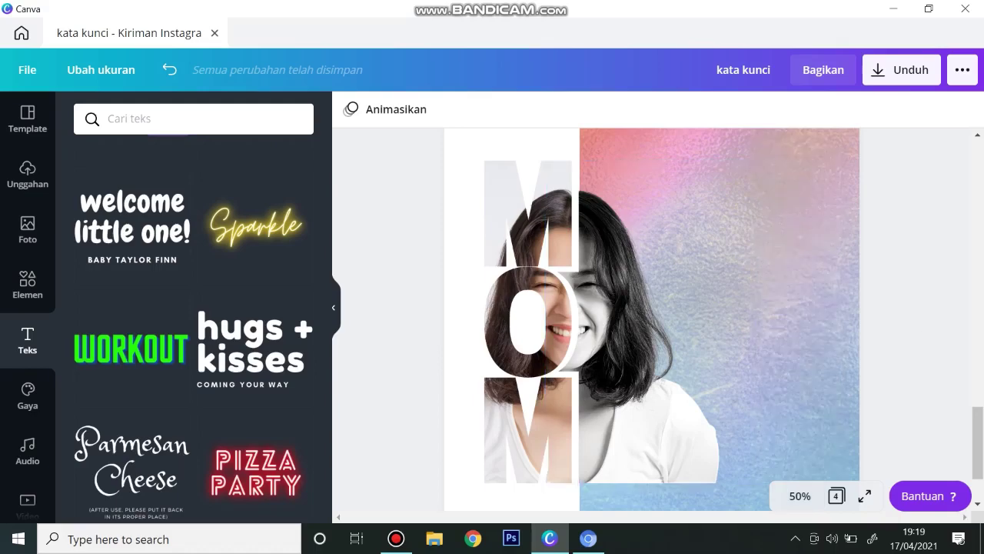
Check the portrait cutout's adjustments, remove its filter and reapply the Street filter to make it black and white
left_click(663, 322)
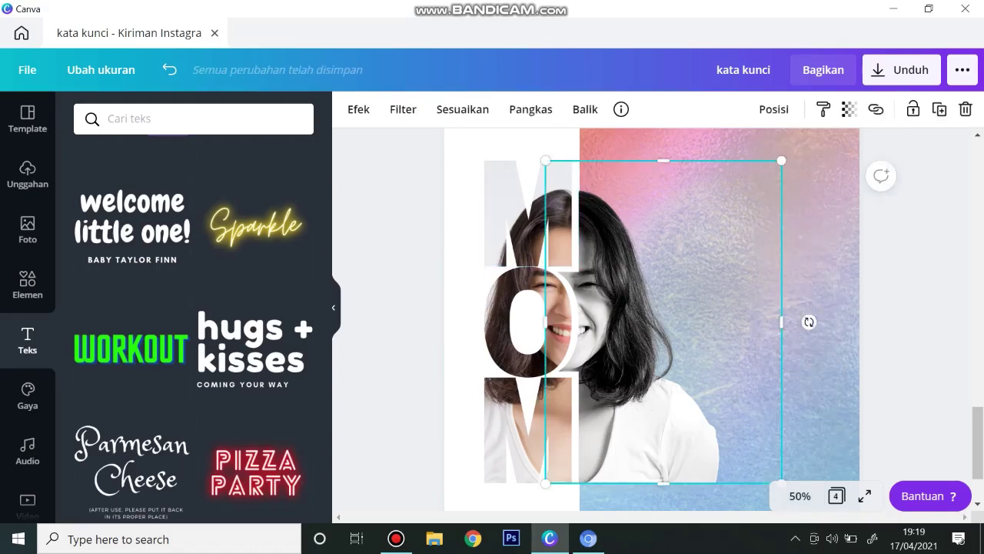
left_click(462, 109)
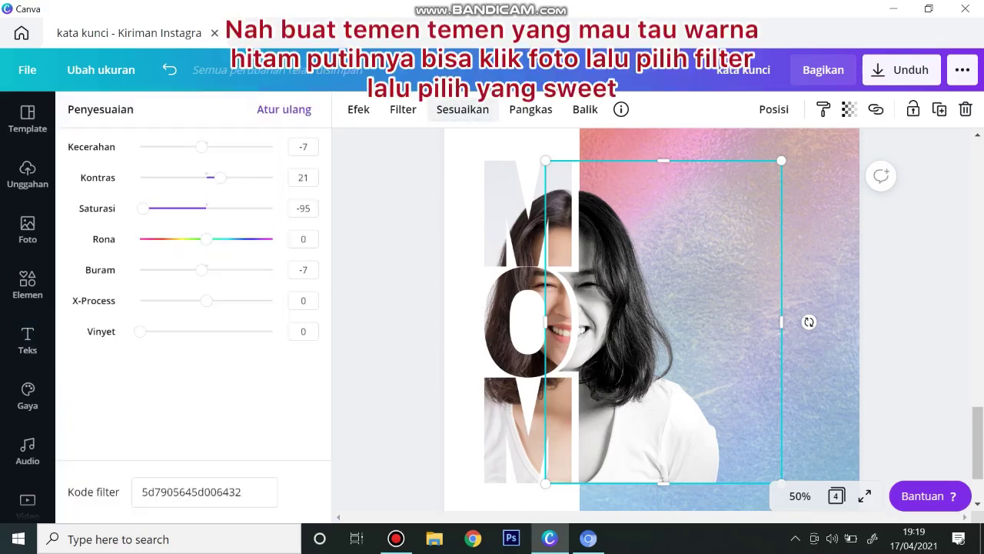
left_click(403, 109)
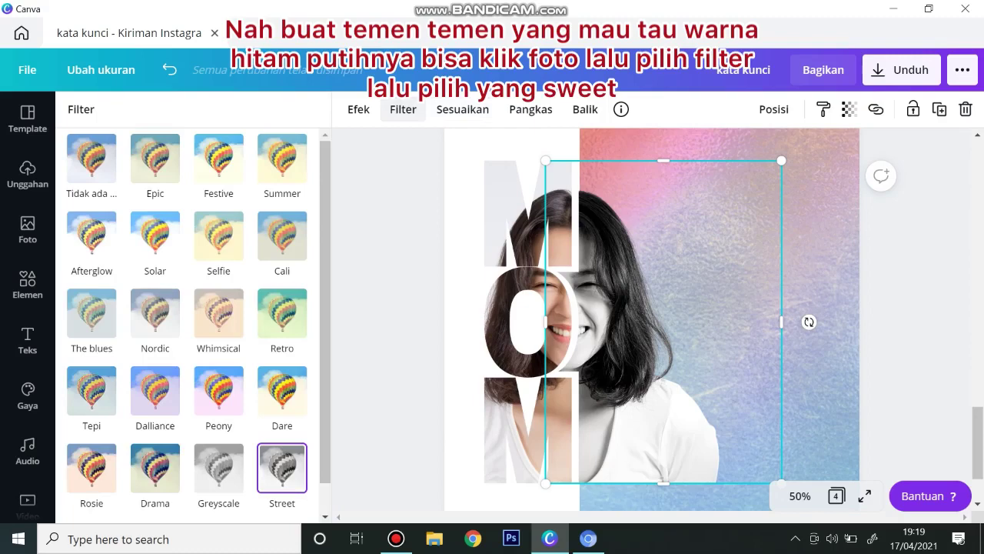
left_click(91, 158)
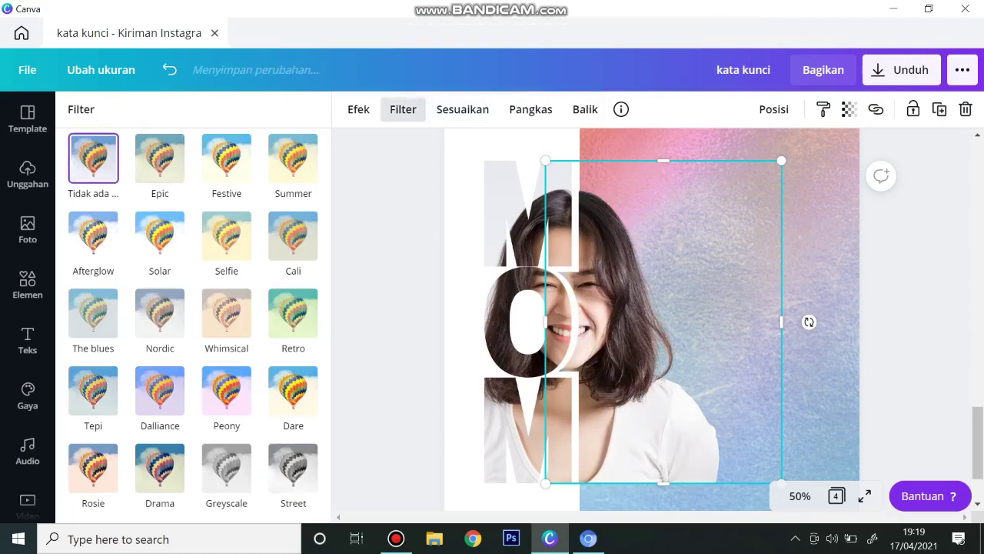
left_click(293, 467)
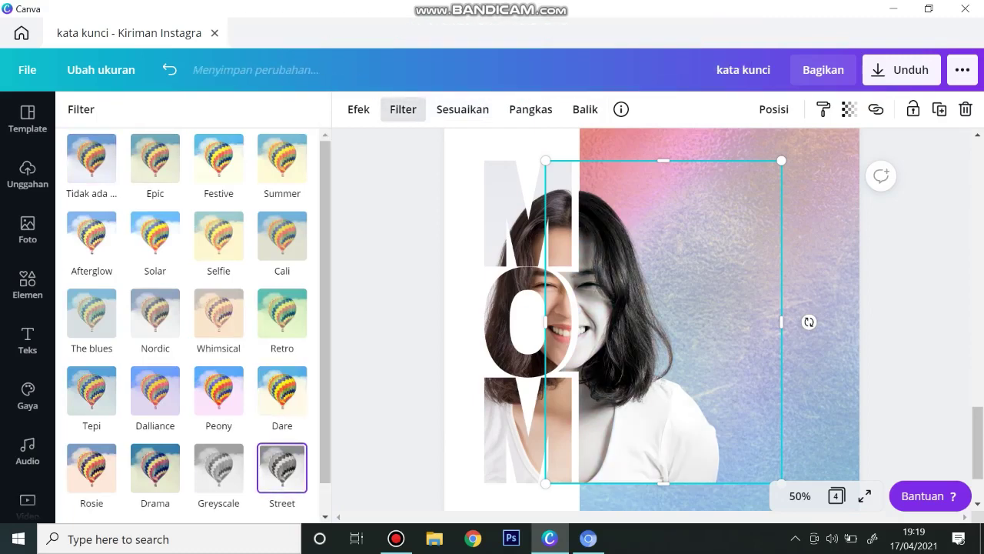
left_click(390, 369)
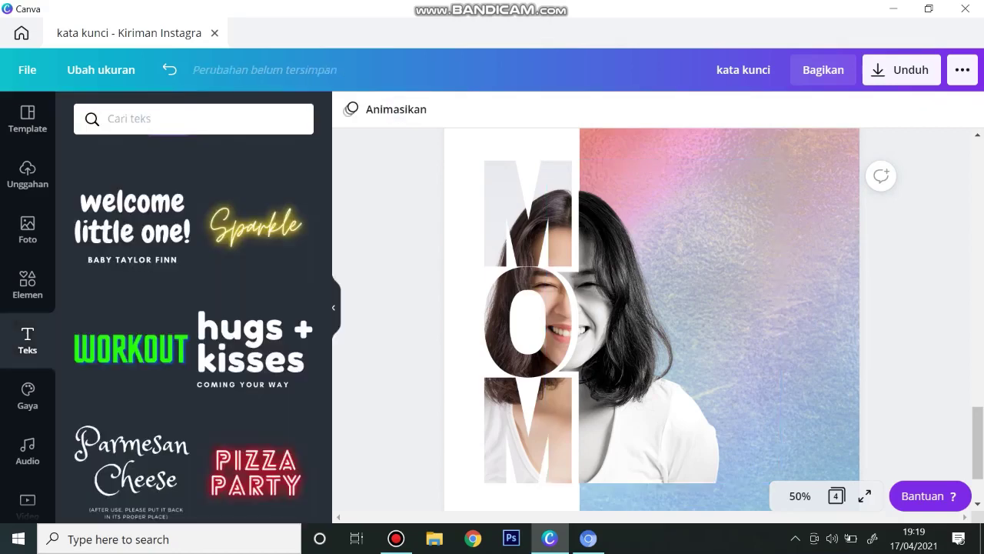
Set the saturation to 100 for the photos in the upper M, O and lower M letter frames
left_click(527, 212)
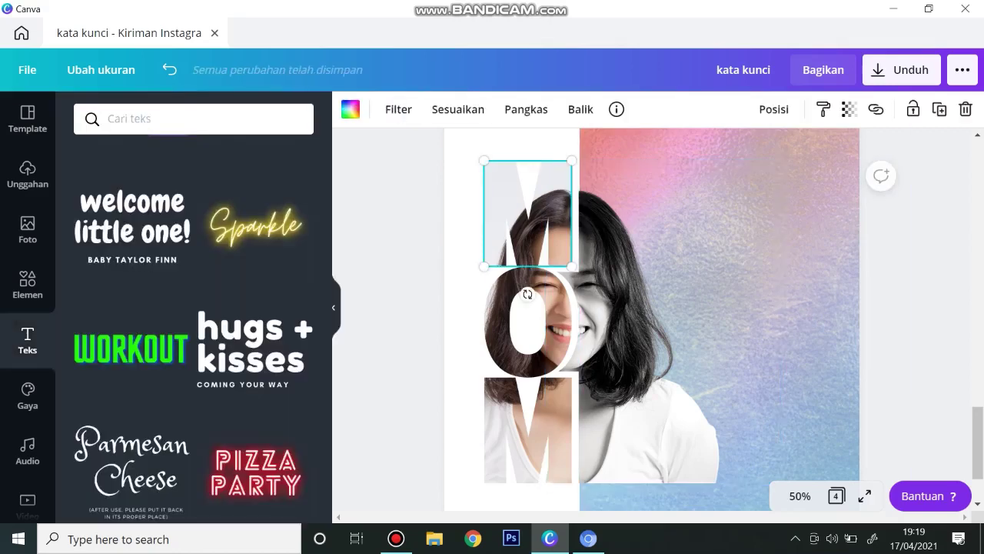
left_click(458, 109)
left_click_drag(206, 208, 272, 208)
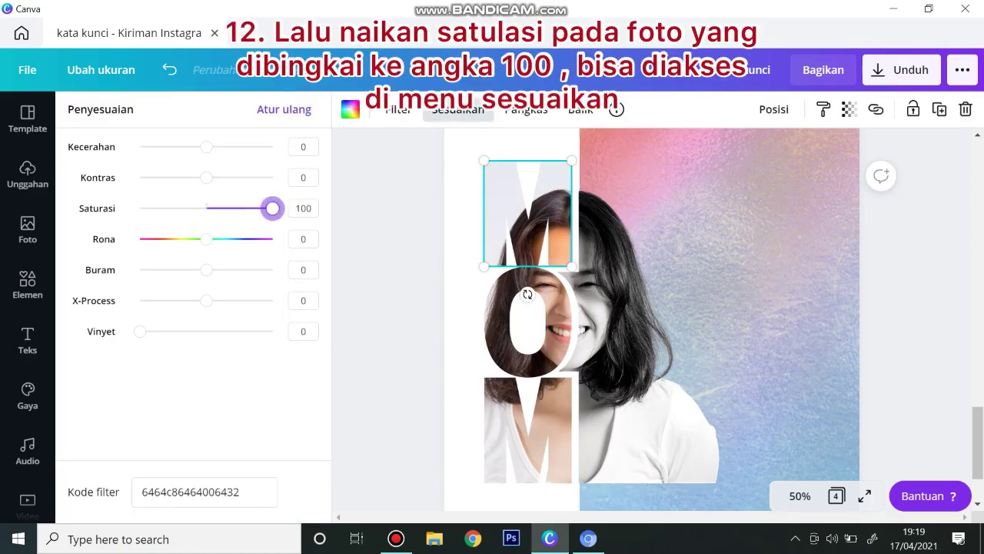
left_click(527, 323)
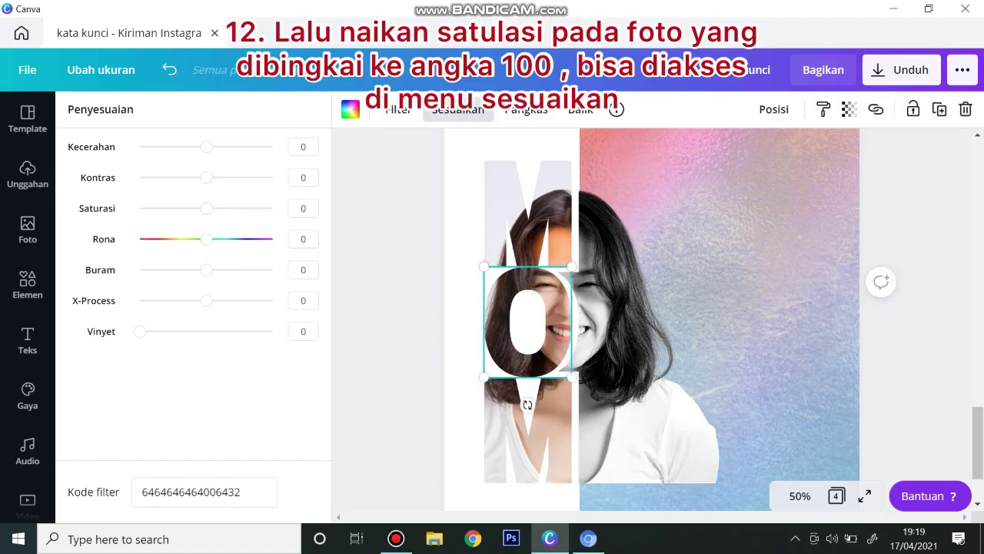
left_click_drag(206, 207, 272, 208)
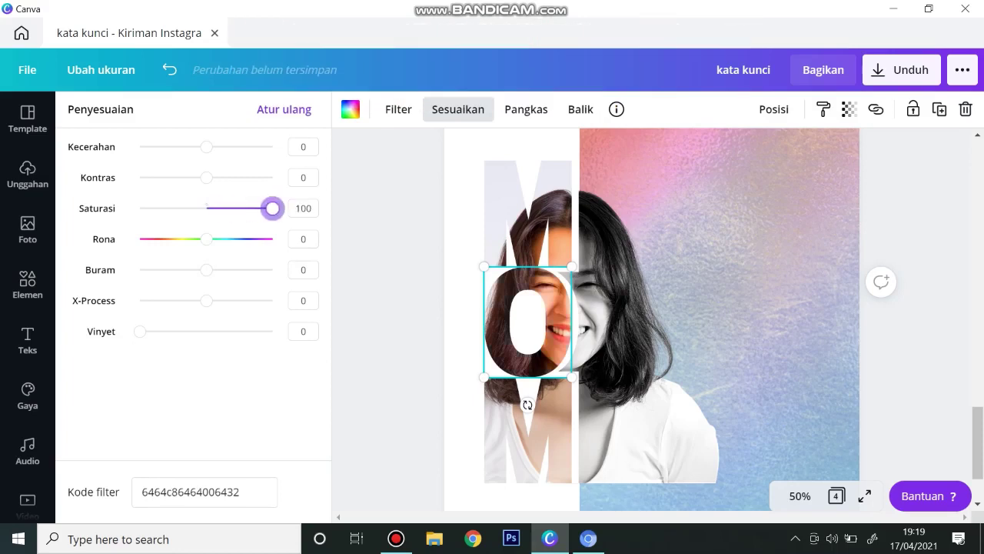
left_click(531, 430)
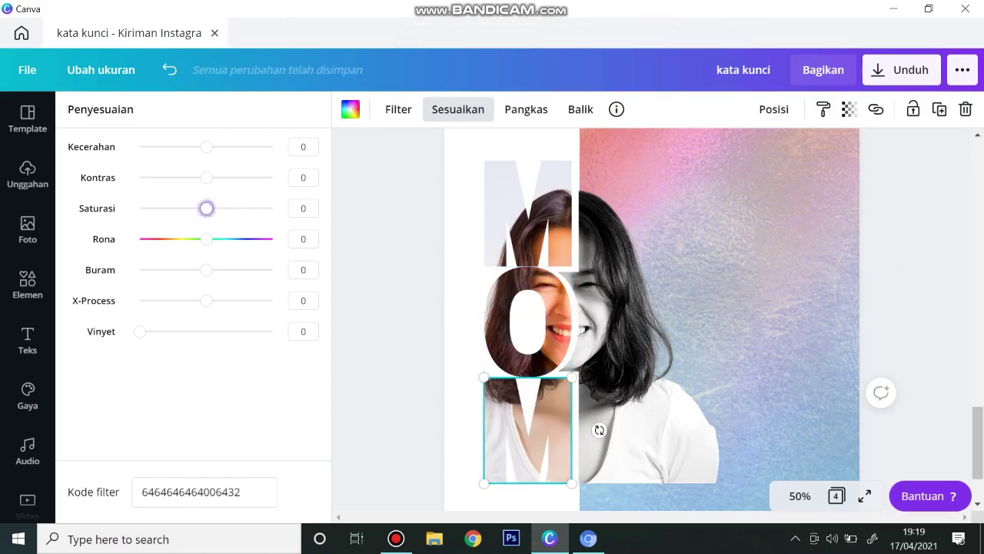
left_click_drag(207, 208, 272, 208)
left_click(390, 292)
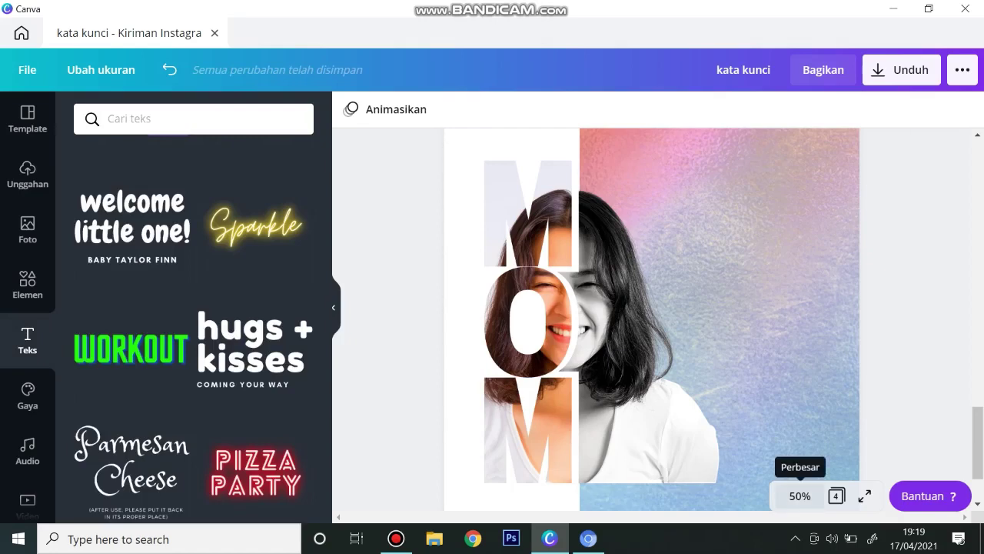
Extend the holographic image downward until it reaches the page's lower edge
scroll(652, 319, "down", 2)
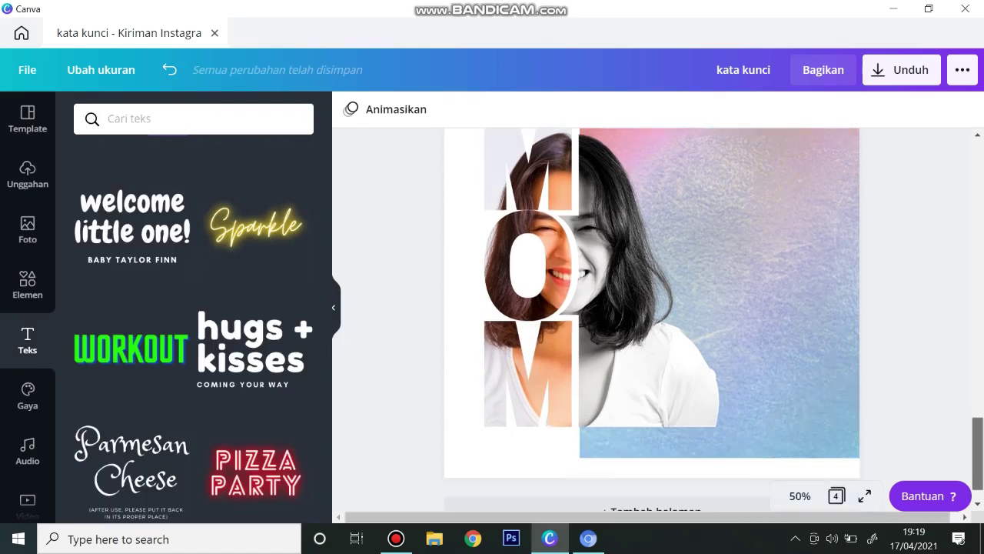
left_click(816, 308)
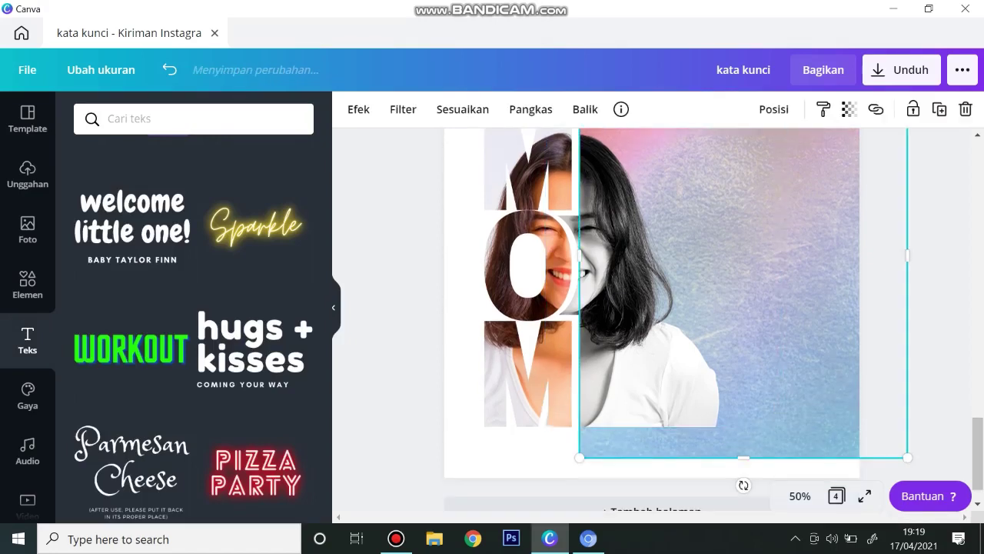
left_click_drag(744, 458, 743, 478)
left_click(939, 370)
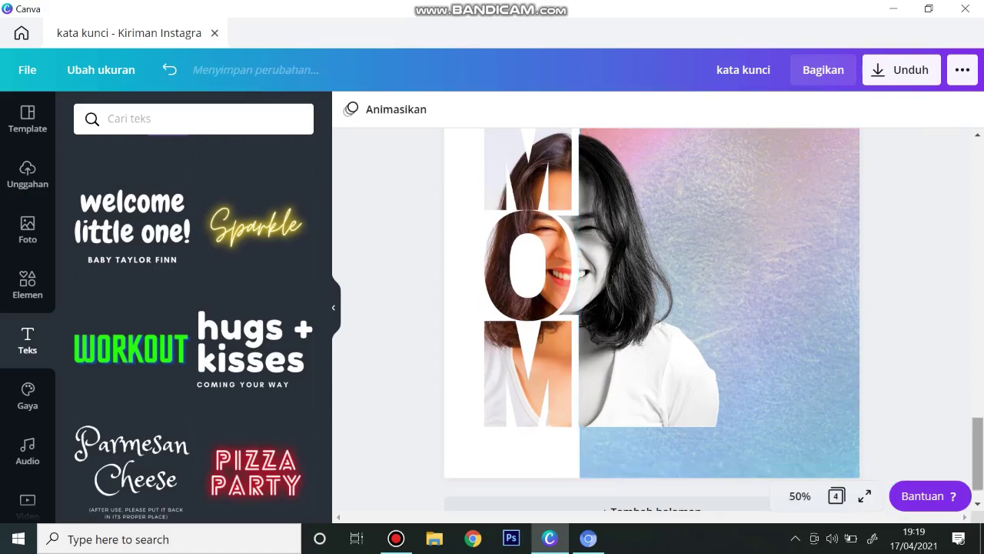
scroll(939, 369, "up", 3)
scroll(652, 319, "down", 3)
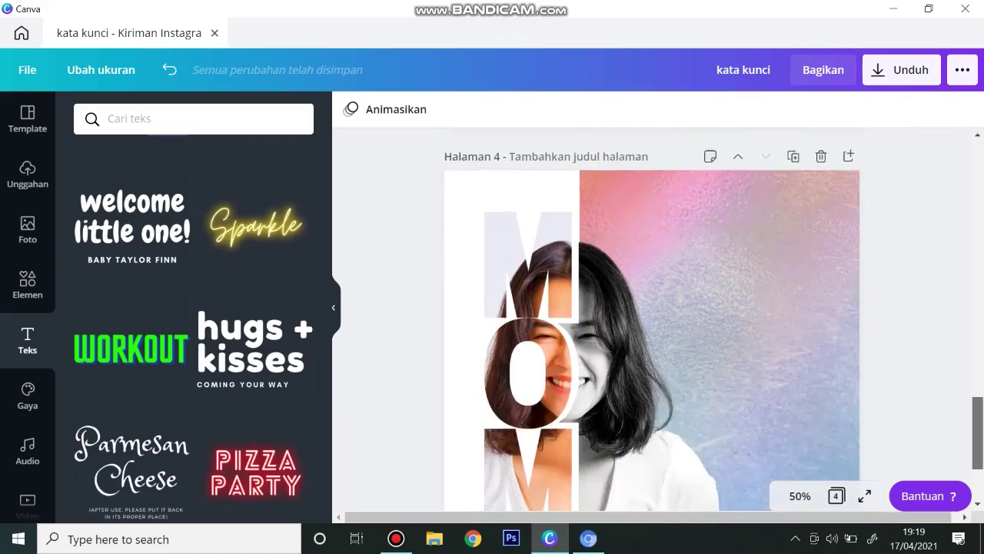
scroll(652, 319, "up", 1)
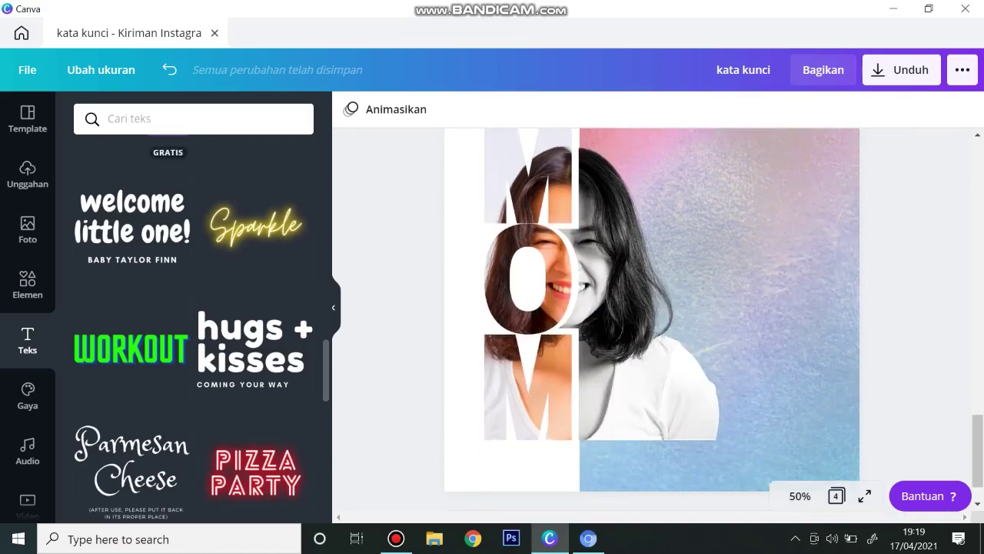
Search the photos for "daun" and add the green leaf cutout with white veins to the page
left_click(28, 229)
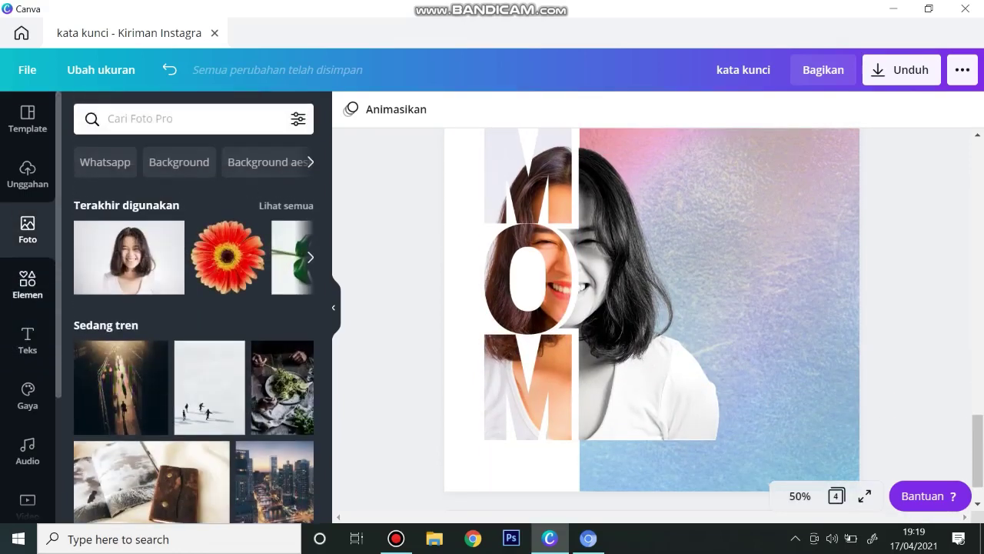
left_click(27, 284)
left_click(27, 229)
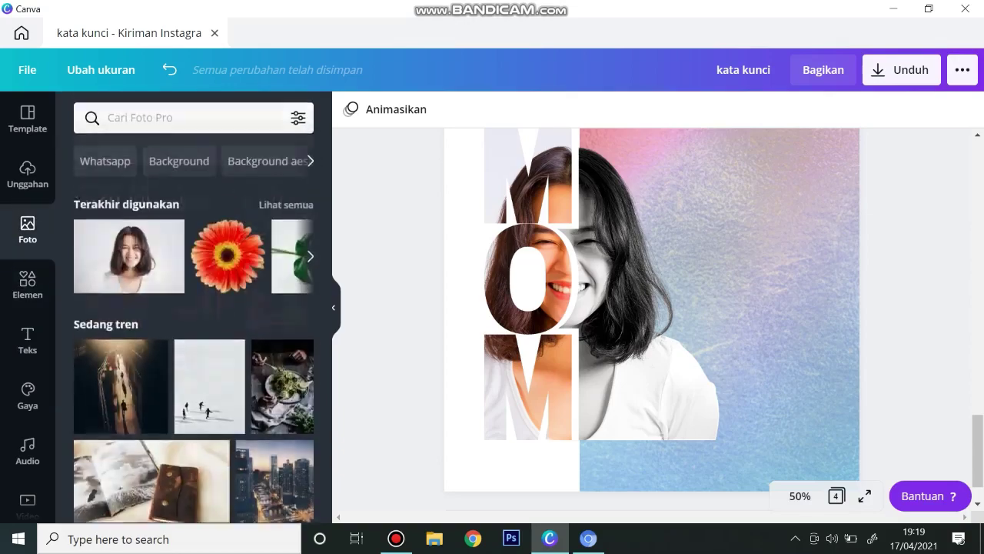
left_click(184, 119)
type("daun")
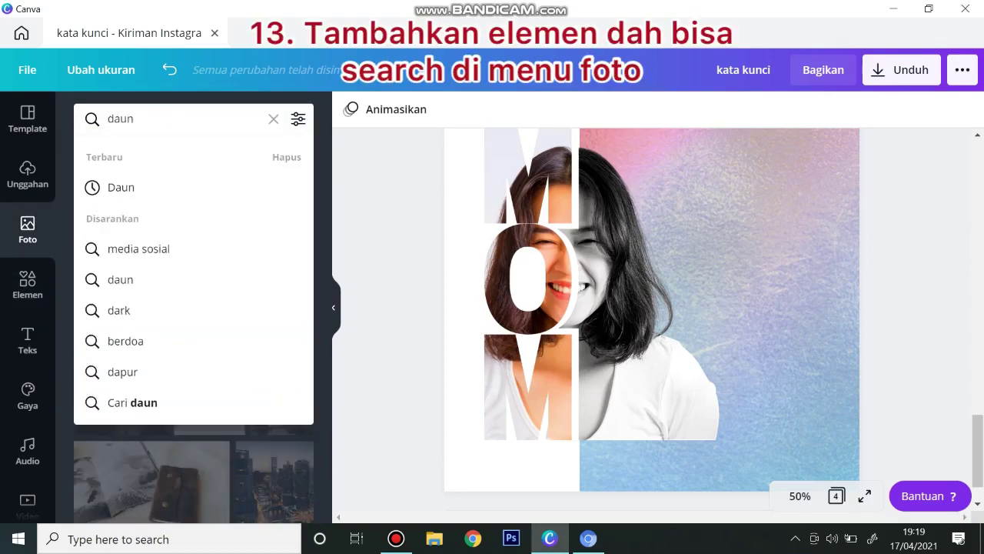
key("Return")
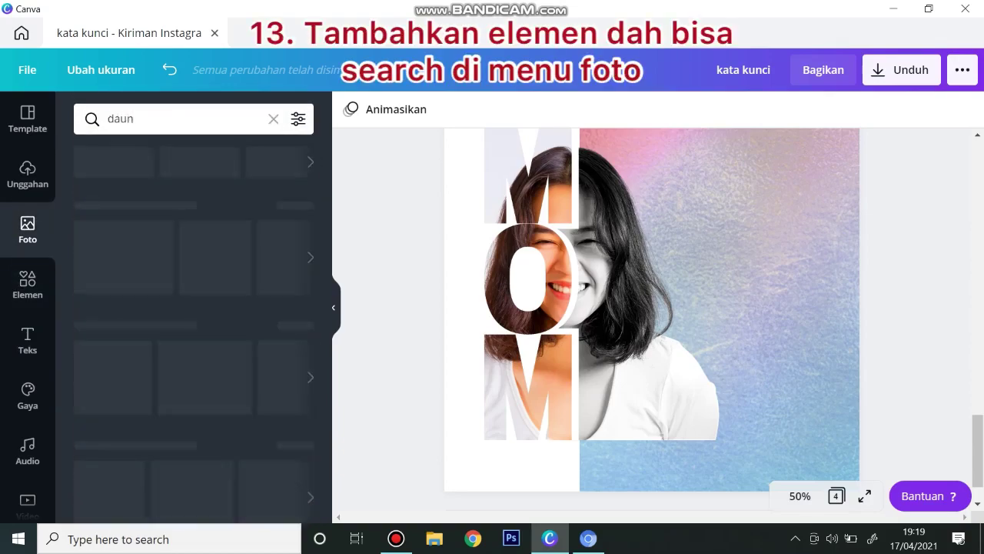
scroll(193, 328, "down", 10)
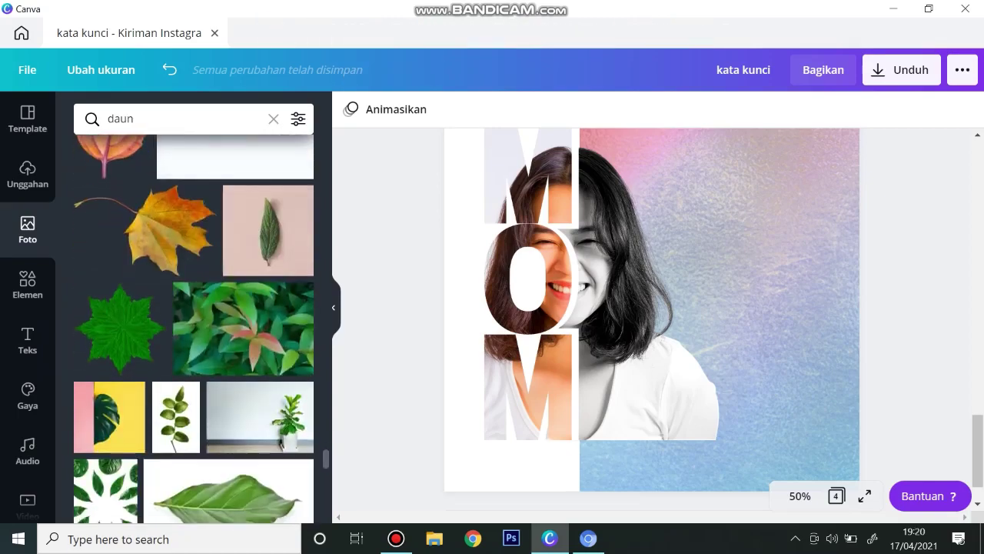
scroll(193, 328, "down", 5)
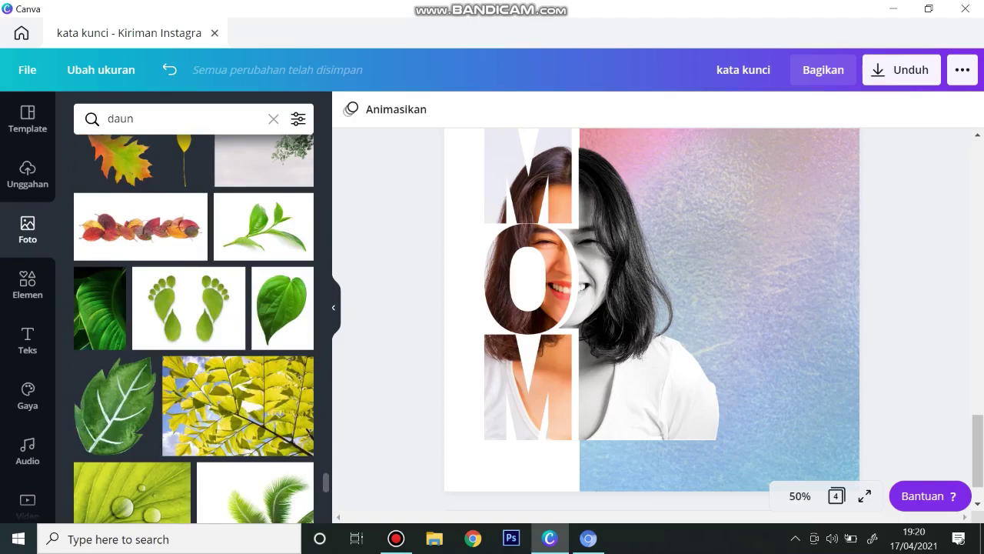
left_click(116, 405)
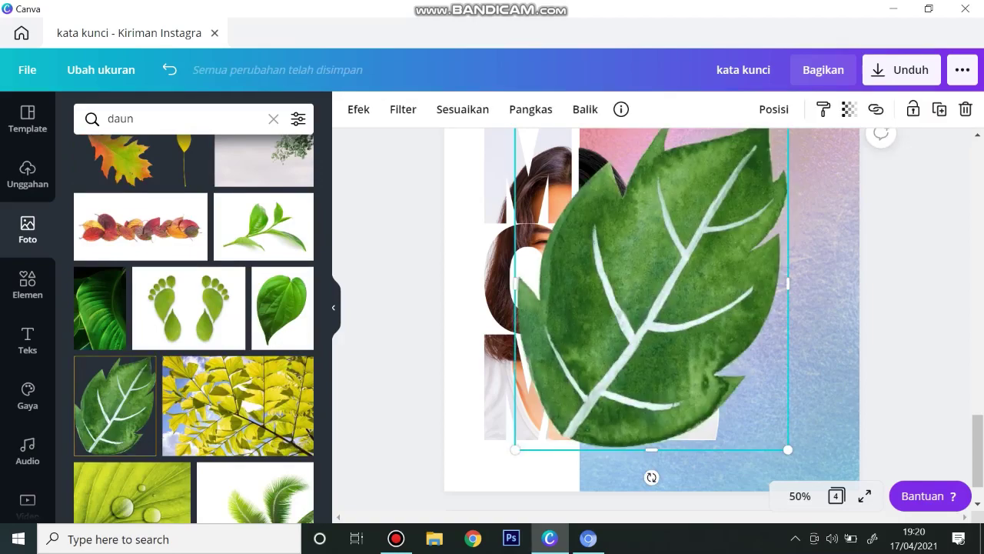
Shrink the leaf and place it at the page's lower edge over the portrait's shirt, just right of the lower M
left_click_drag(652, 284, 637, 359)
left_click_drag(772, 193, 598, 405)
left_click_drag(550, 459, 604, 444)
left_click_drag(978, 451, 977, 445)
scroll(652, 319, "down", 2)
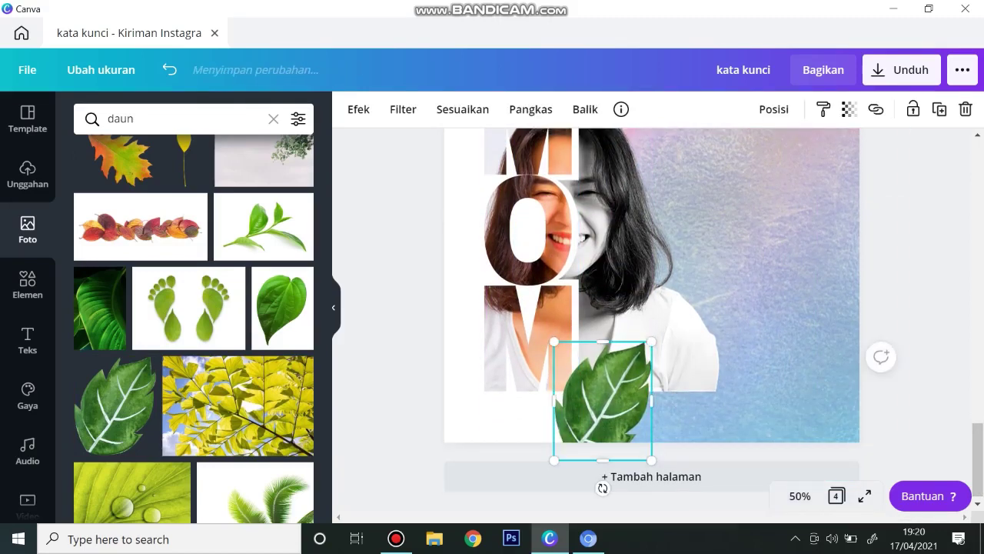
left_click_drag(652, 341, 685, 302)
mouse_move(630, 377)
left_mouse_down()
mouse_move(650, 383)
mouse_move(641, 387)
left_mouse_up()
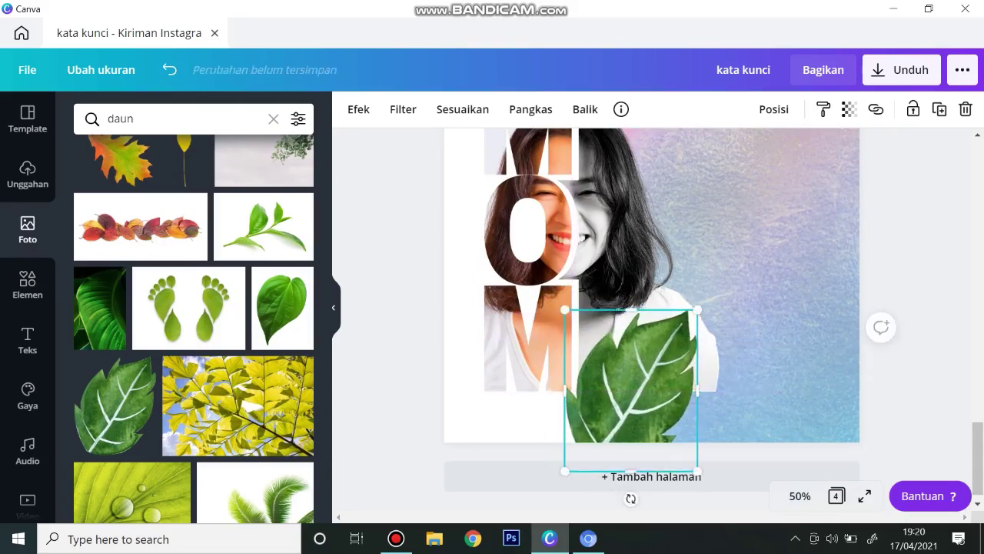
left_click_drag(697, 312, 702, 304)
scroll(702, 308, "up", 3)
scroll(702, 308, "down", 1)
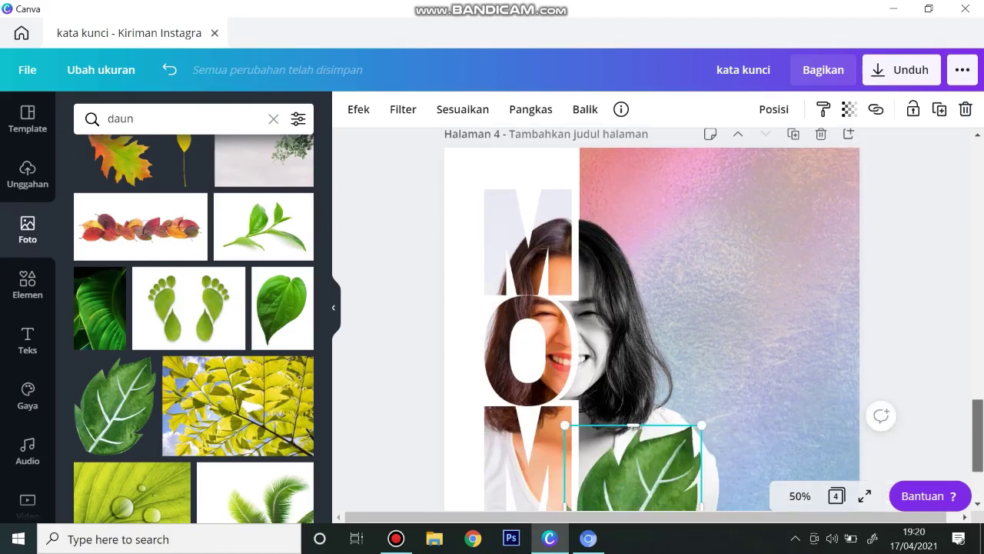
Duplicate the leaf and move the copy to the page's upper-right corner
left_click(903, 362)
left_click(632, 493)
key("ctrl+d")
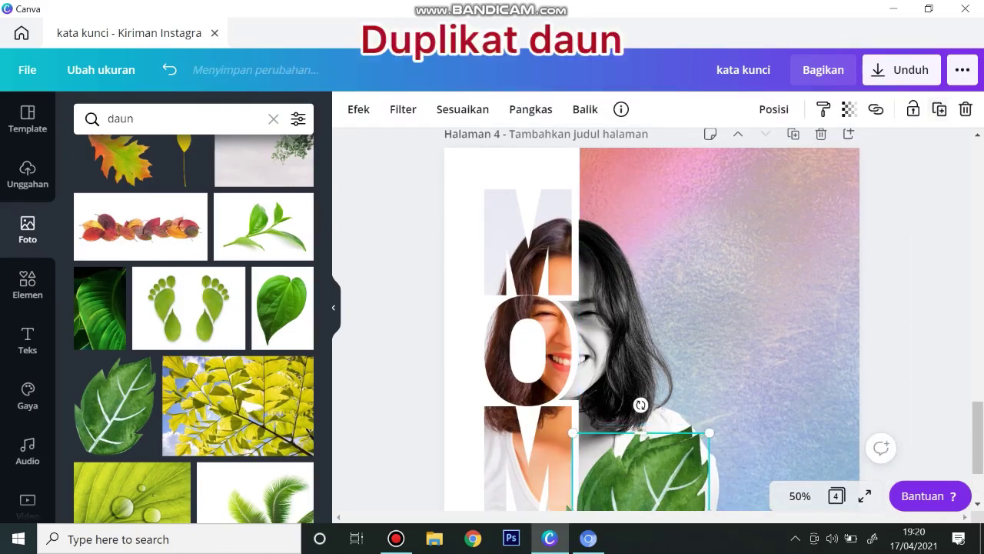
left_click_drag(632, 492, 782, 194)
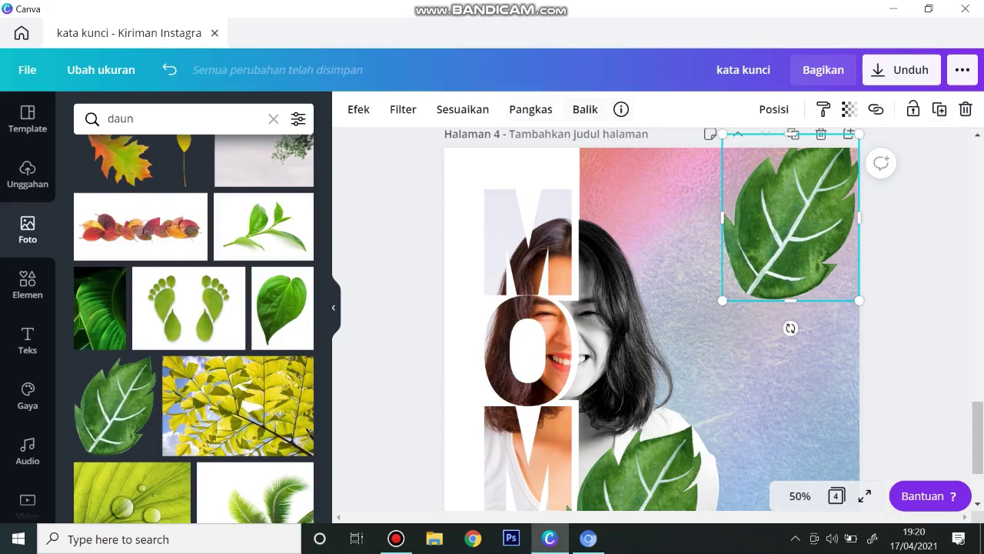
Flip the leaf copy vertically, then rotate and shift it so it overhangs the page's upper-right corner
left_click(585, 109)
left_click(629, 180)
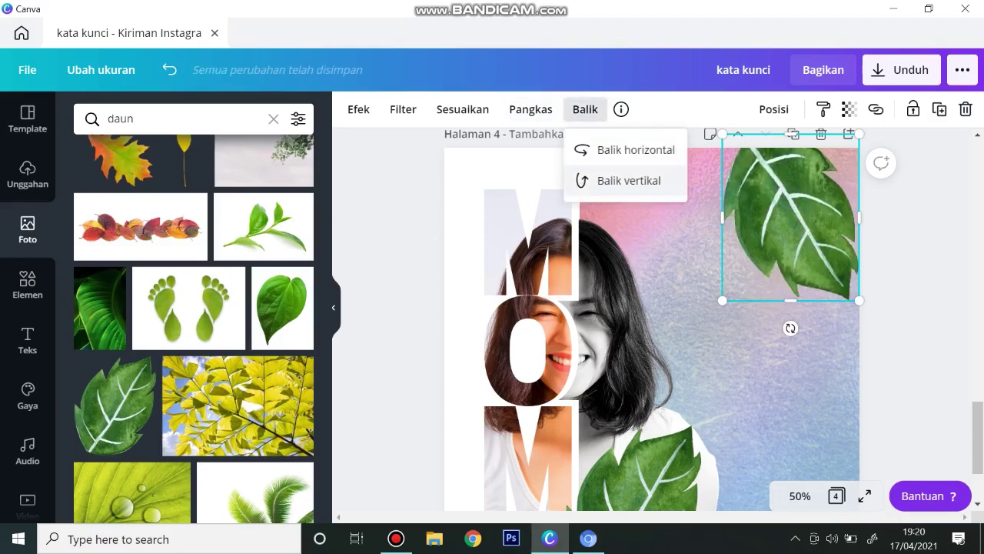
left_click_drag(791, 329, 624, 219)
left_click_drag(791, 222, 833, 200)
left_click(915, 331)
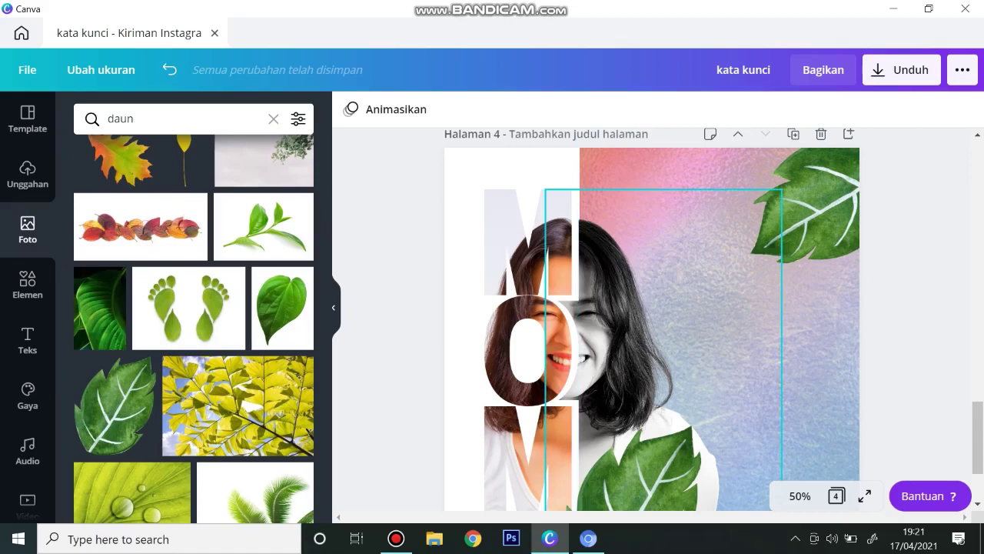
Search the photos for "bunga" and add the red-orange gerbera flower cutout to the page
left_click(171, 119)
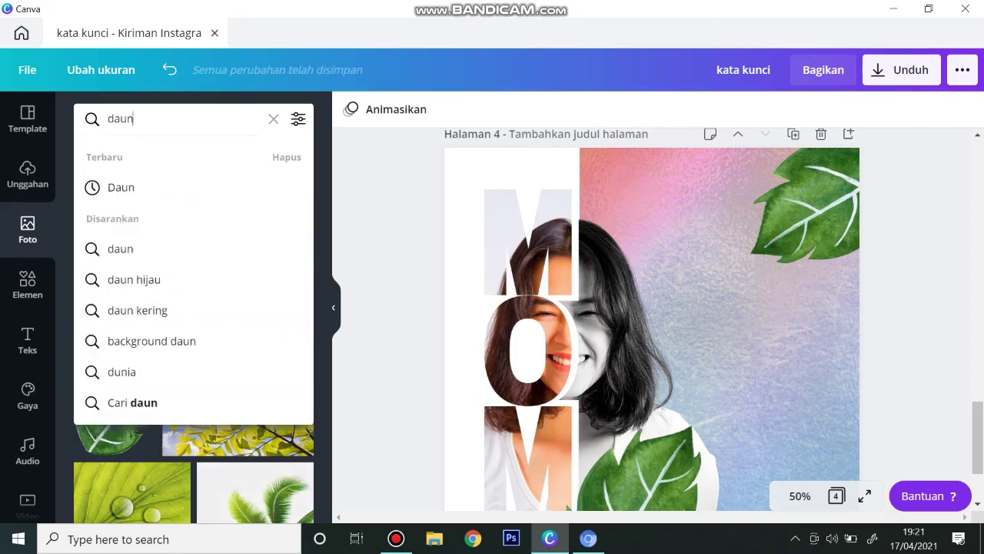
key("BackSpace")
key("BackSpace")
key("BackSpace")
key("BackSpace")
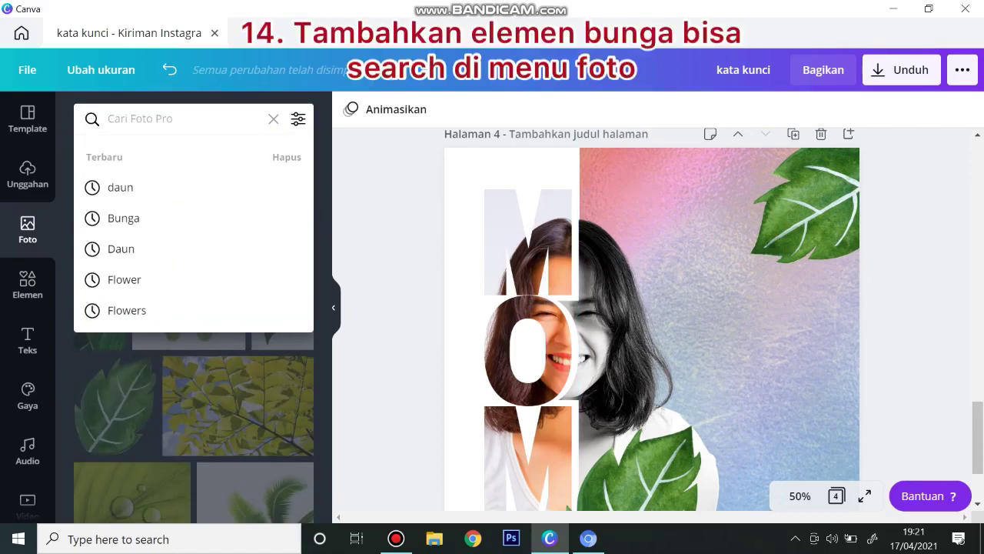
type("bunga")
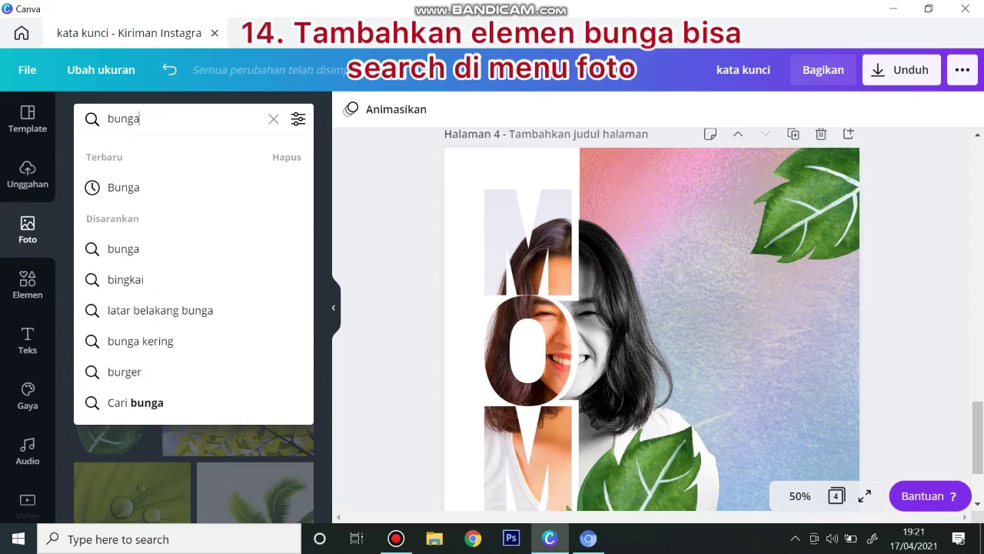
key("Return")
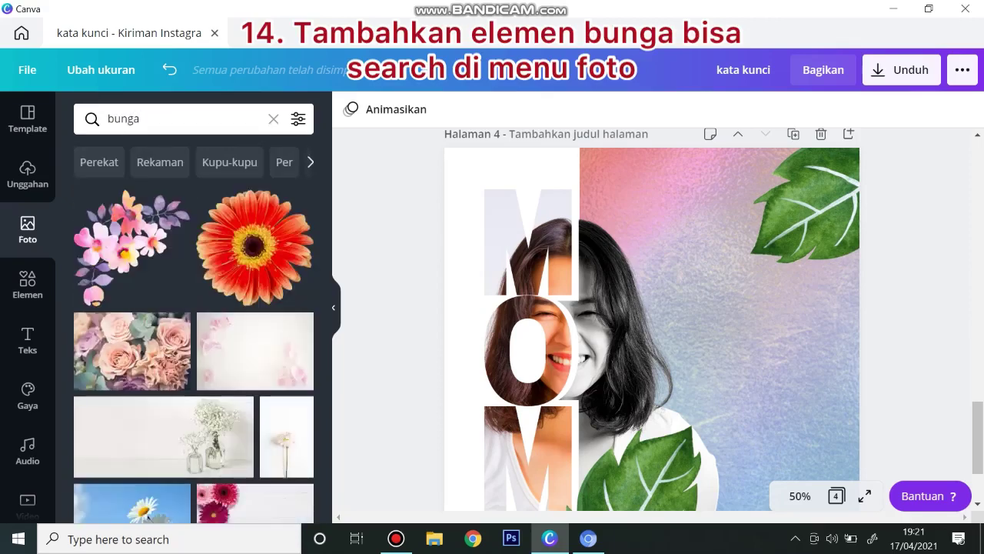
left_click(255, 247)
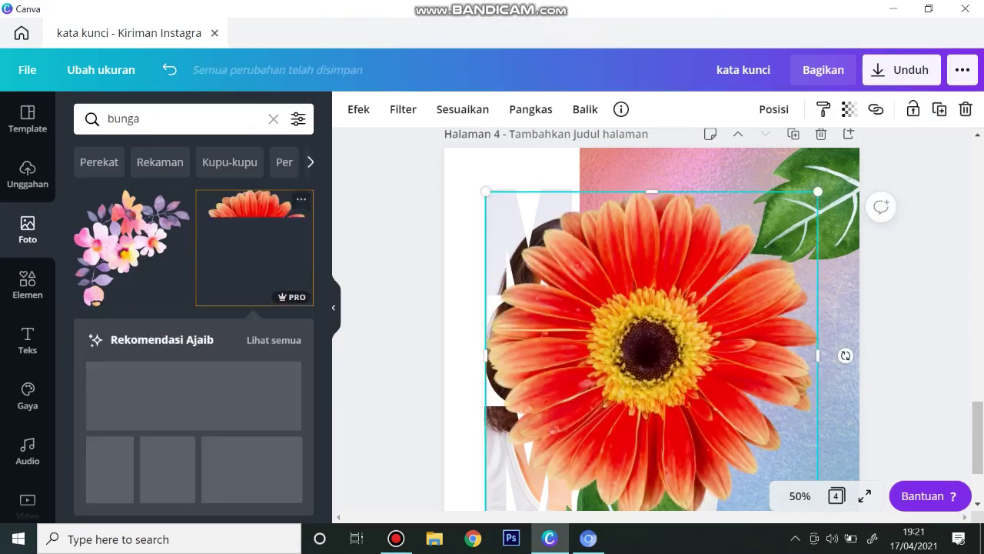
Shrink the gerbera flower and place it beside the eye of the black-and-white portrait
left_click_drag(817, 190, 558, 446)
left_click_drag(523, 479, 626, 313)
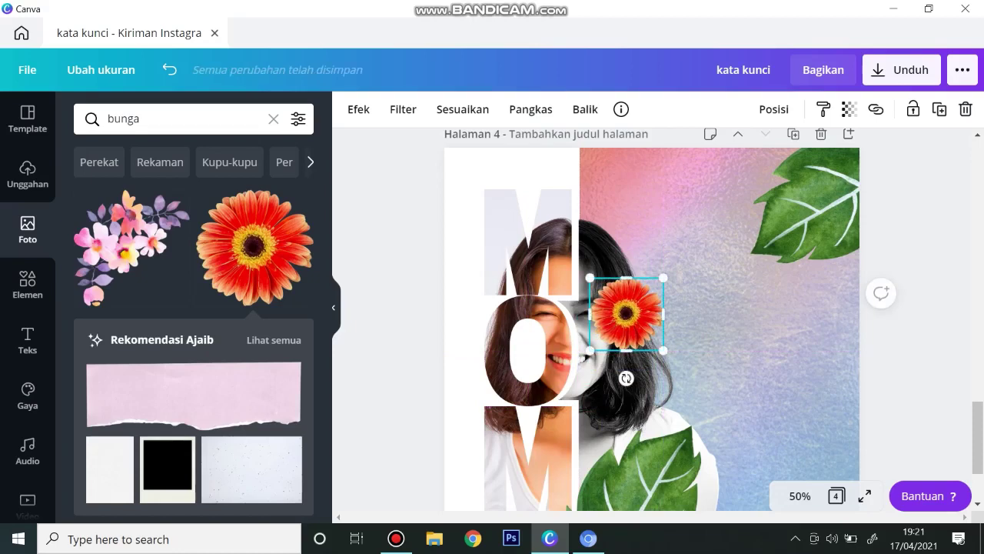
left_click_drag(664, 350, 624, 314)
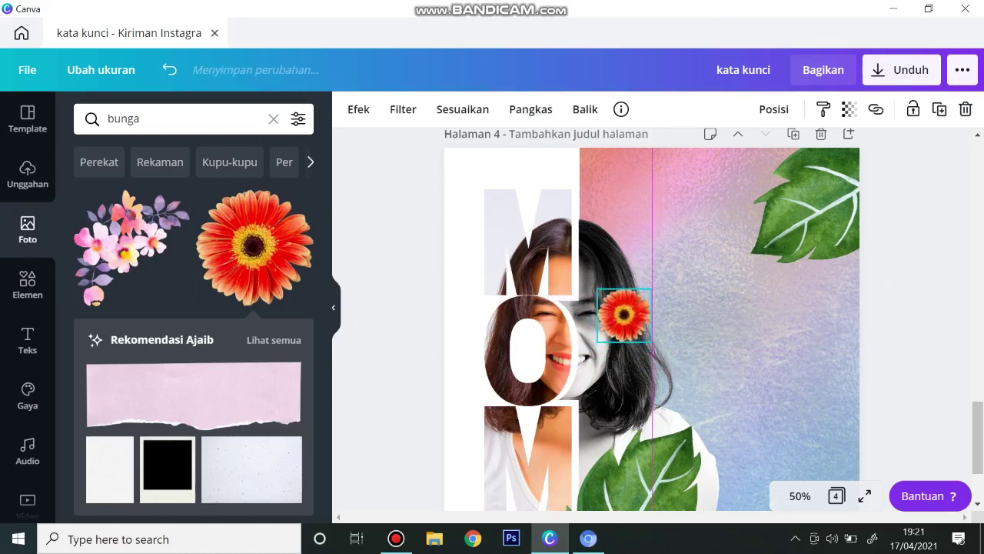
left_click(916, 308)
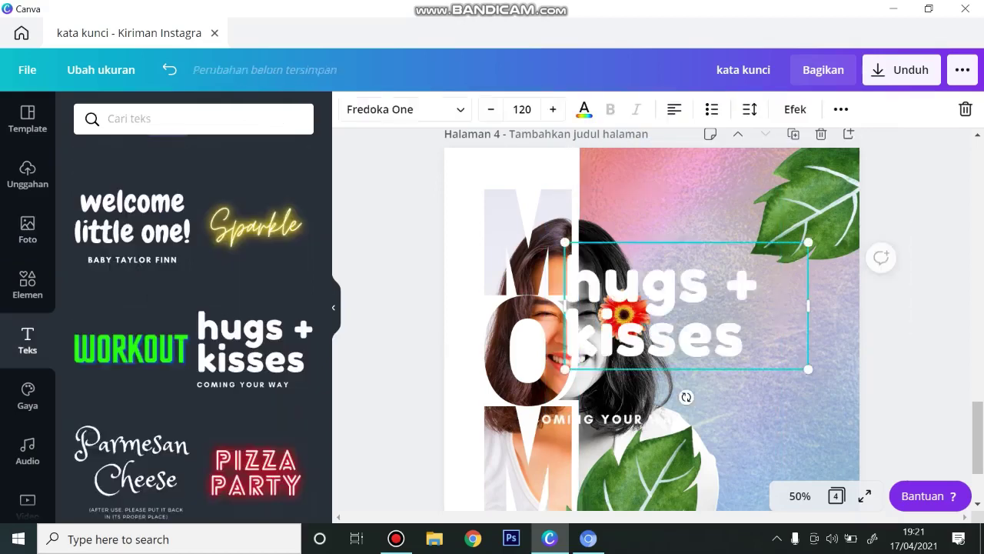
Replace the "hugs + kisses" heading text with "& preneur"
key("Return")
key("BackSpace")
type("pre")
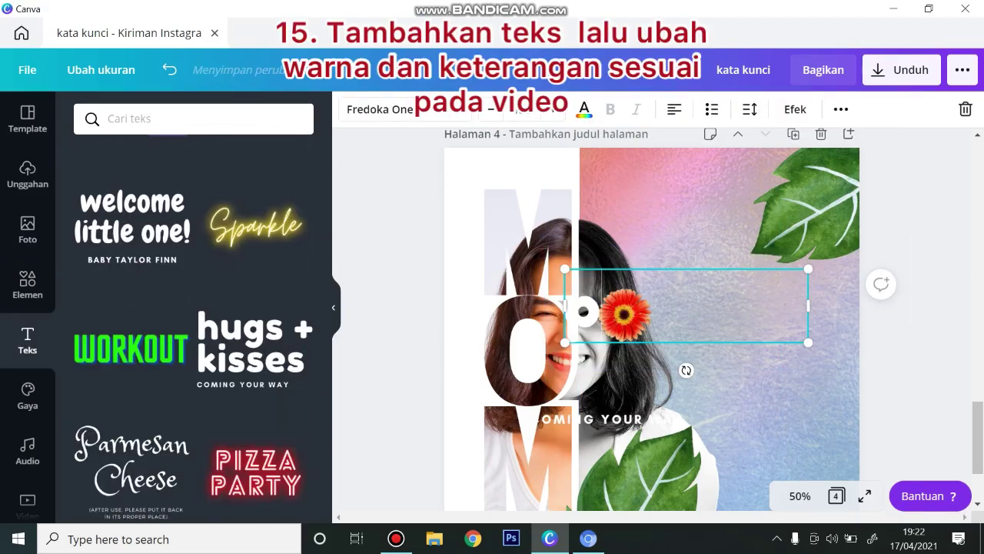
type("neur")
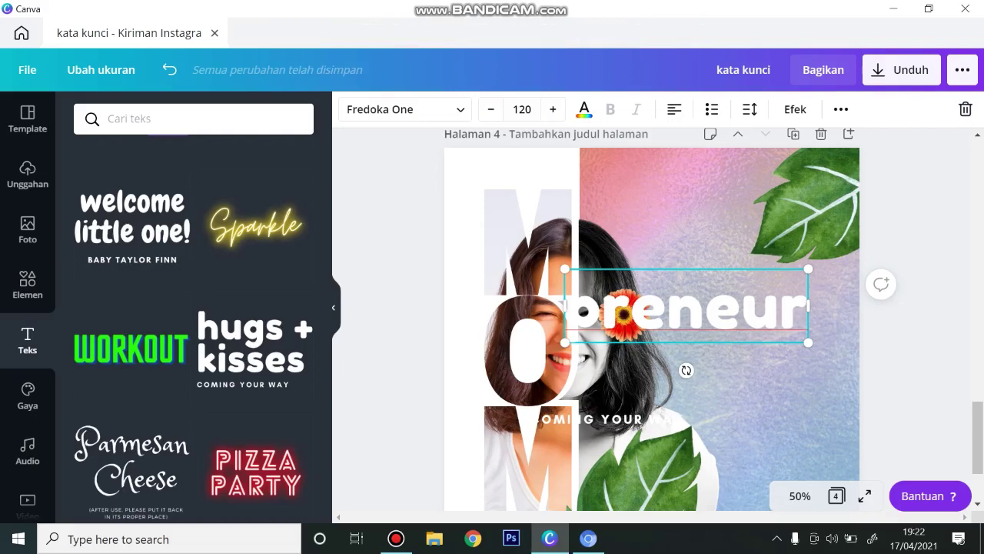
type("&")
key("Return")
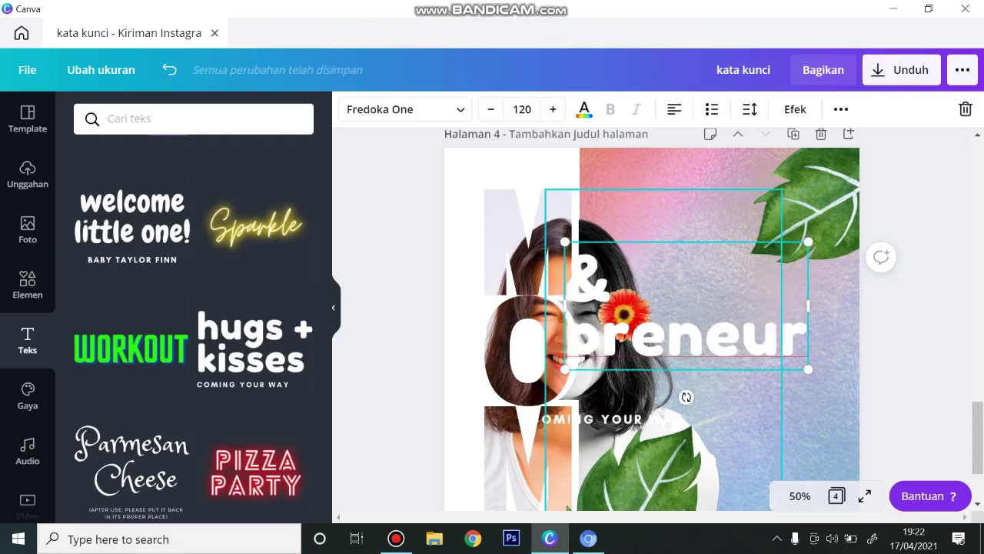
Reduce the "& preneur" heading to size 40.9 and color it with the document's brown
left_click_drag(809, 369, 676, 278)
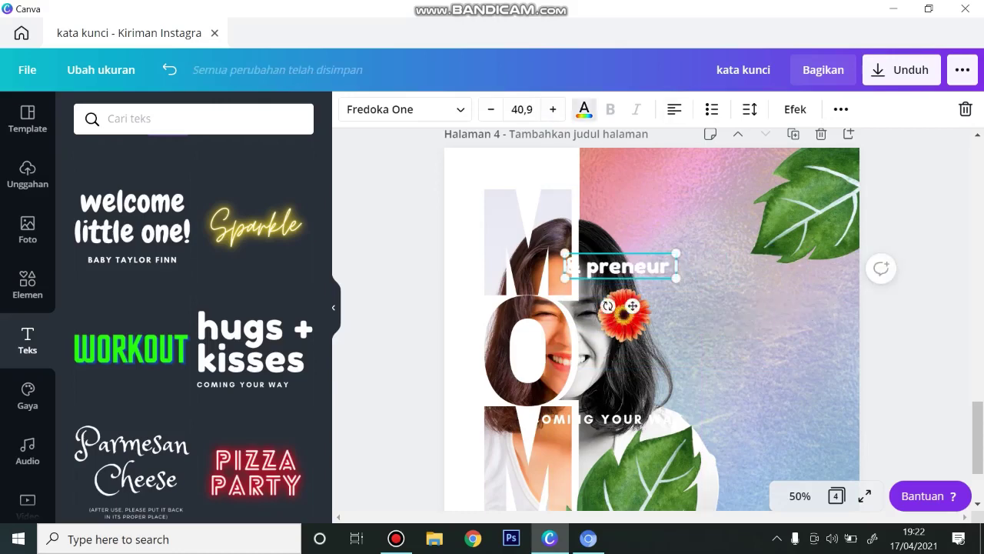
left_click(583, 110)
left_click(131, 260)
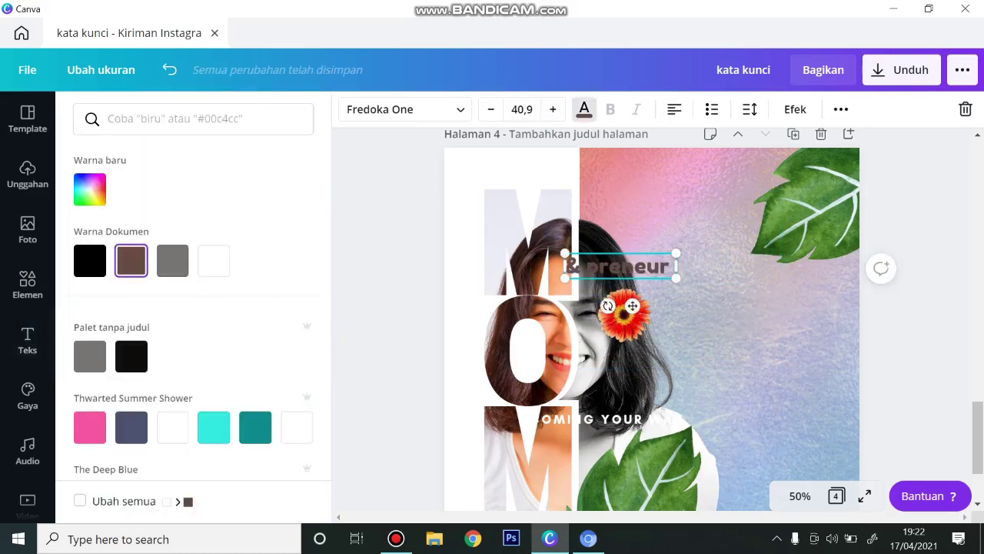
Place the "& preneur" heading above the upper M and reduce it to size 30.9 to fit the letter's width
left_click_drag(621, 266, 527, 167)
left_click(703, 296)
left_click_drag(473, 181, 484, 179)
mouse_move(586, 167)
left_mouse_down()
mouse_move(578, 173)
mouse_move(584, 167)
mouse_move(569, 163)
left_mouse_up()
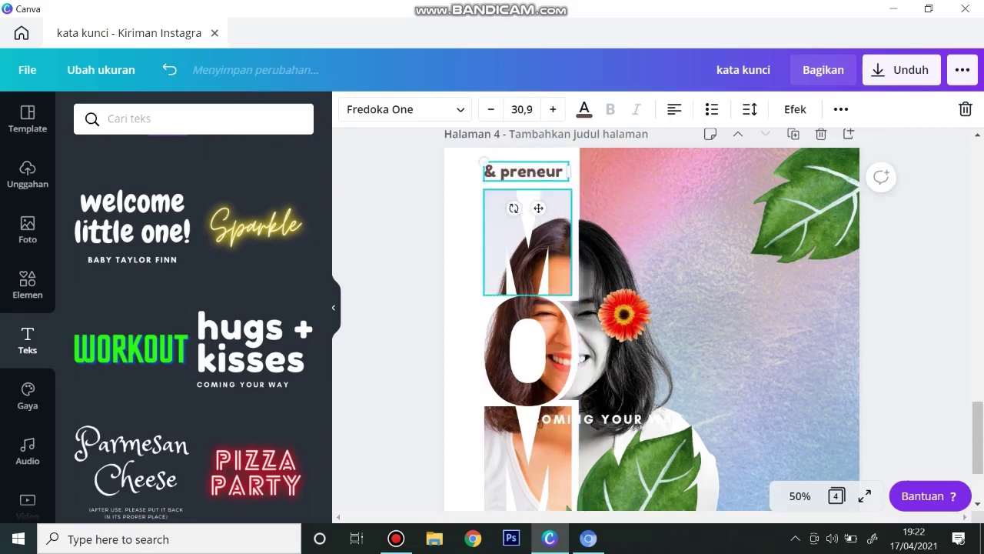
left_click(465, 238)
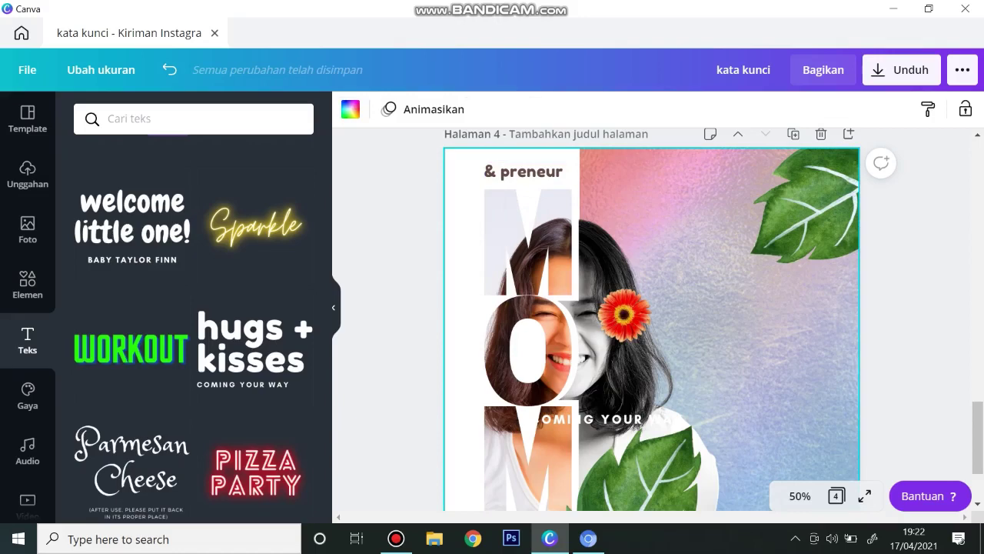
left_click_drag(526, 172, 529, 175)
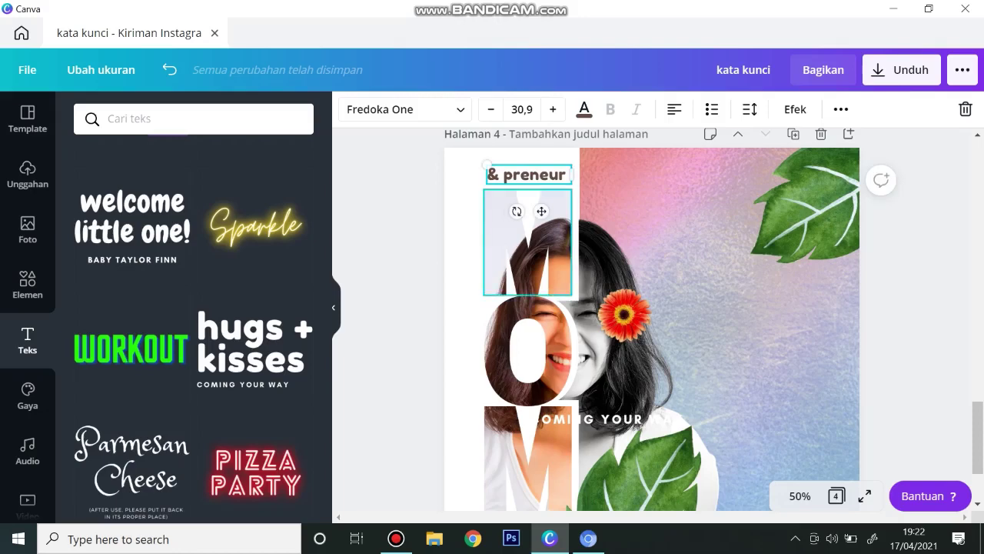
mouse_move(977, 437)
left_mouse_down()
mouse_move(977, 423)
mouse_move(977, 433)
left_mouse_up()
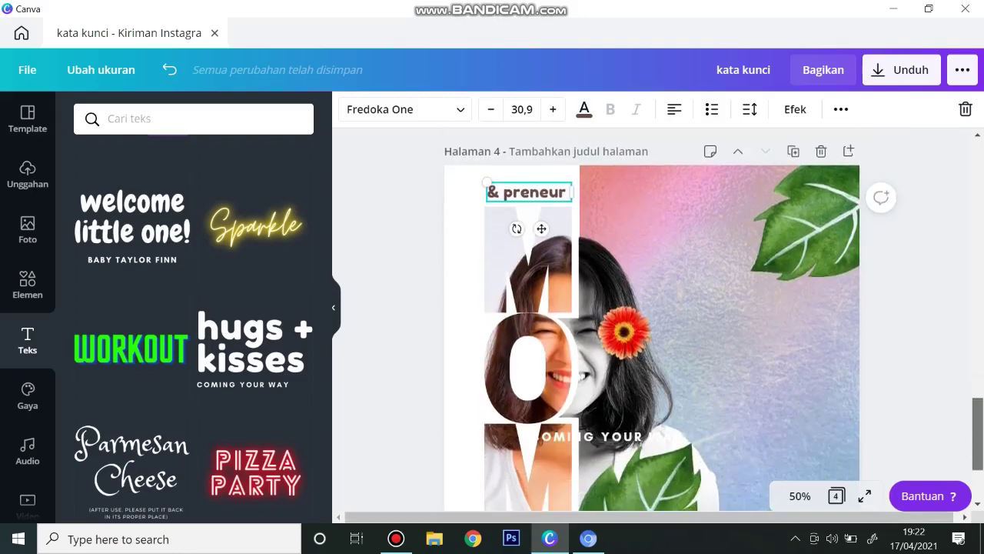
left_click(915, 366)
left_click(529, 192)
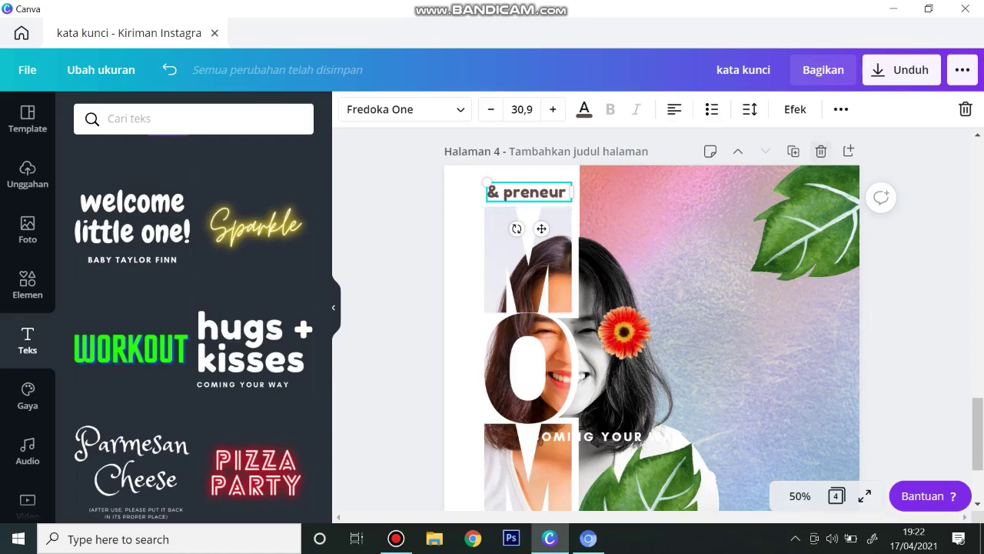
left_click(793, 150)
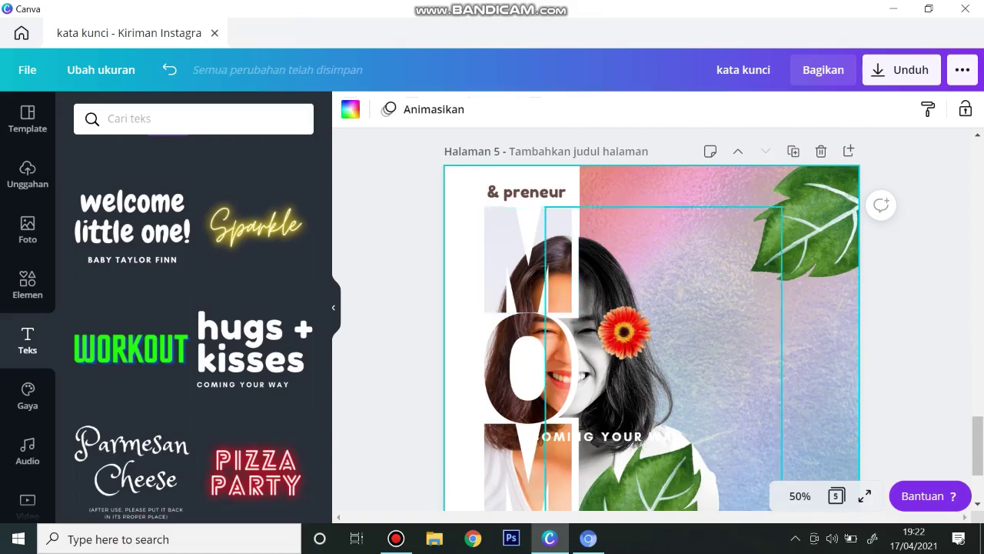
left_click(820, 151)
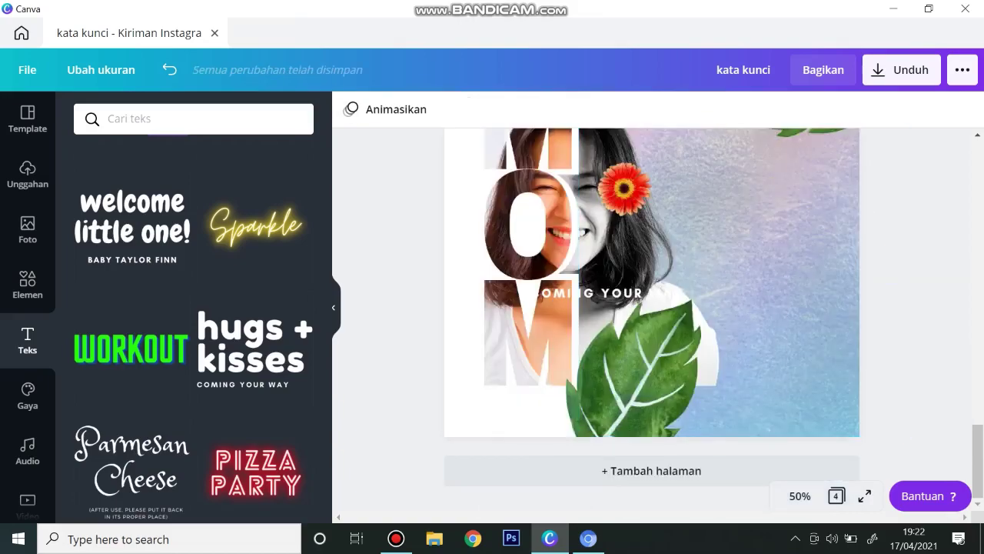
Duplicate the "& preneur" heading and place the copy just below the lower M on page 4
scroll(652, 323, "up", 5)
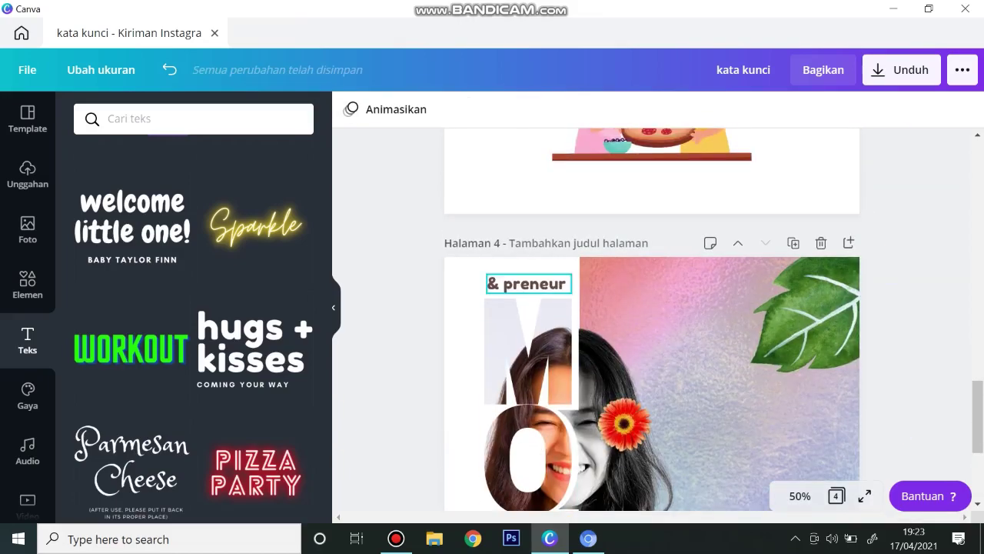
left_click(529, 284)
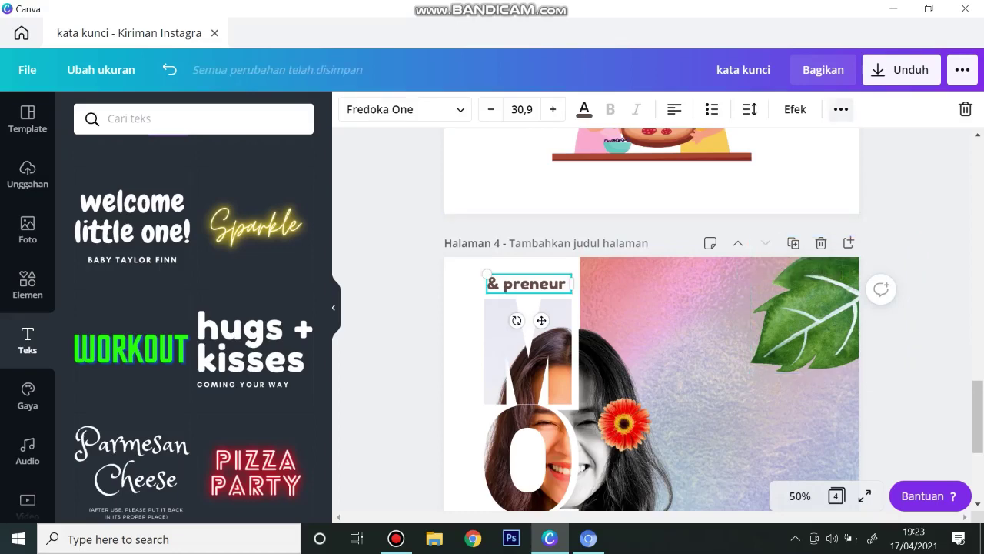
left_click(841, 109)
left_click(833, 145)
left_click_drag(539, 292, 523, 465)
scroll(652, 323, "down", 2)
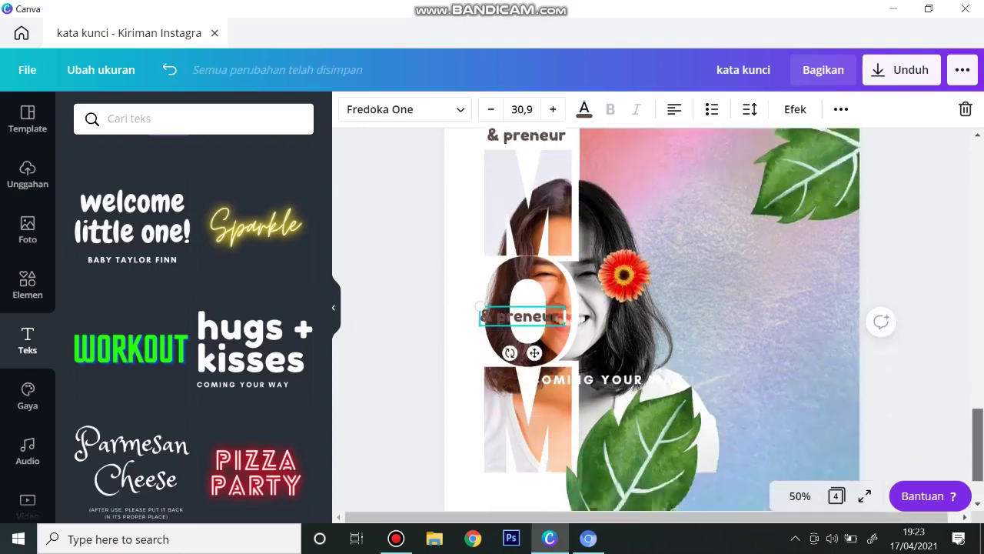
scroll(652, 319, "down", 2)
left_click_drag(528, 227, 522, 396)
Replace the copied heading's text with "beauty &" and align it with the lower M's outer edge
double_click(522, 396)
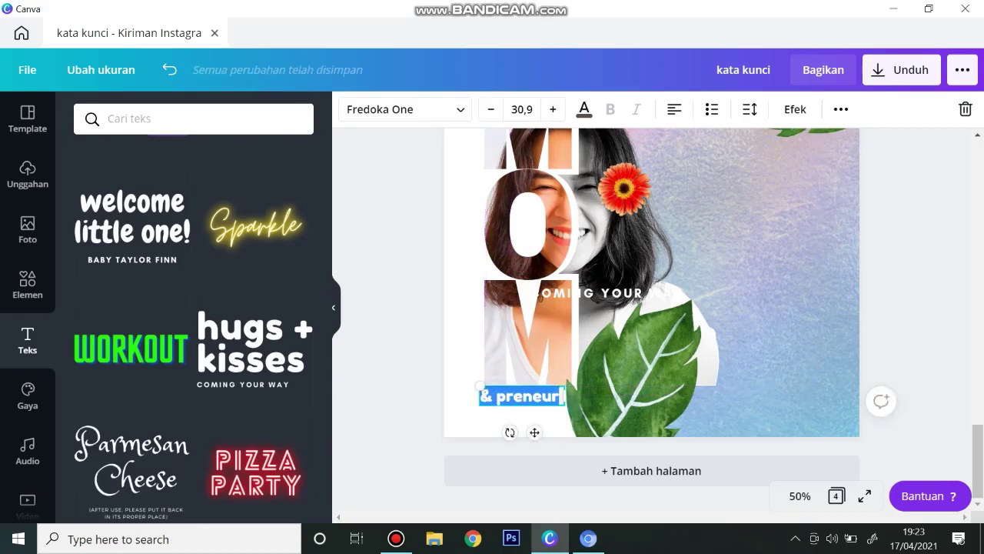
key("BackSpace")
type("bea")
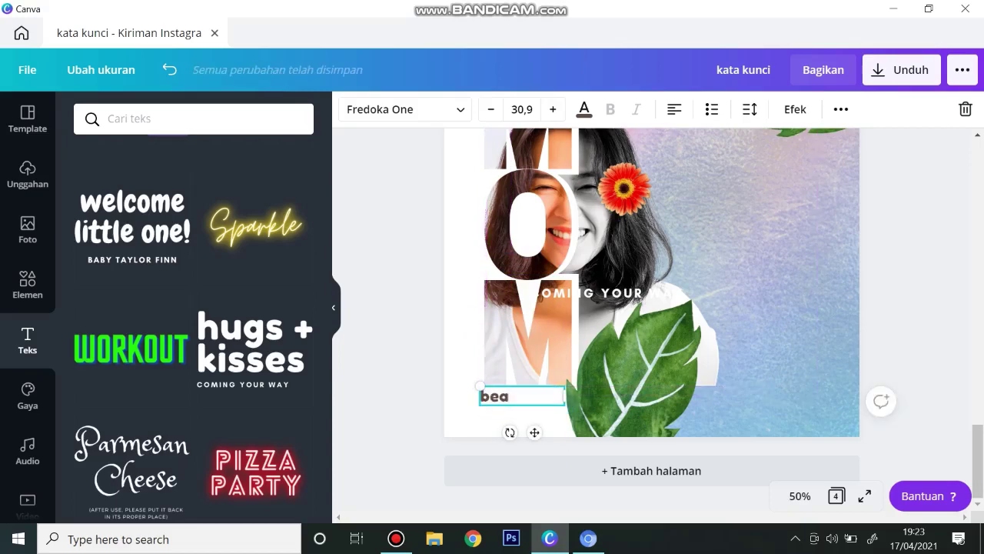
type("uty")
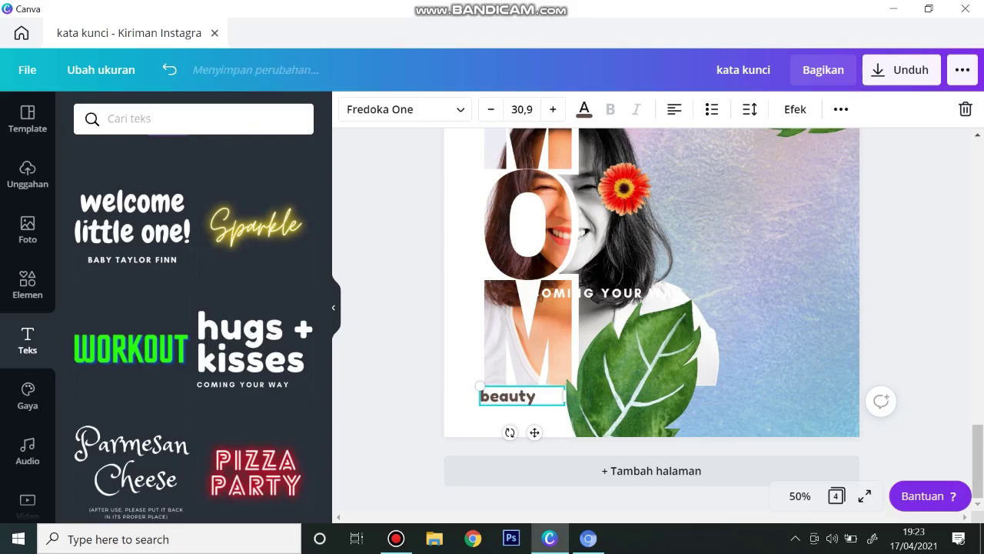
type(" &")
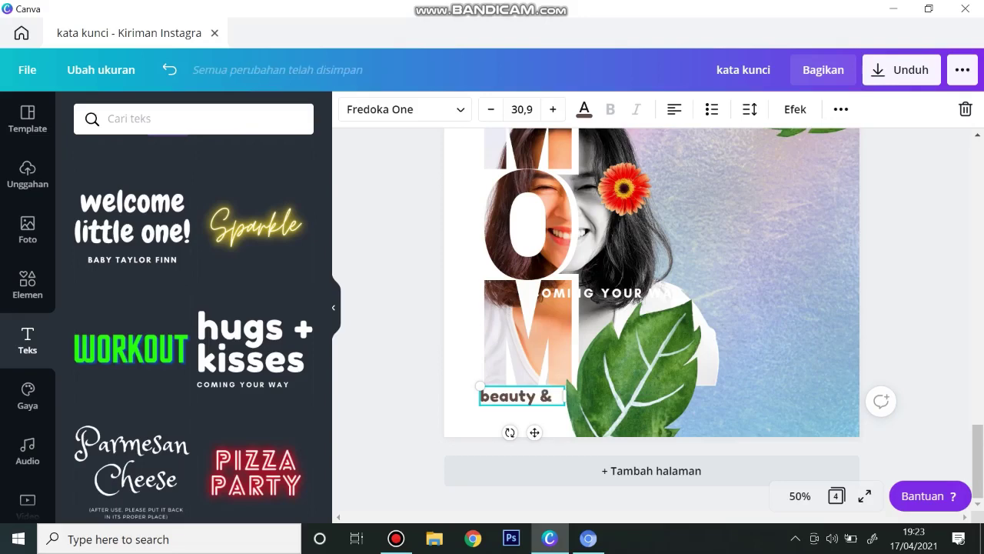
left_click_drag(534, 432, 539, 432)
key("Escape")
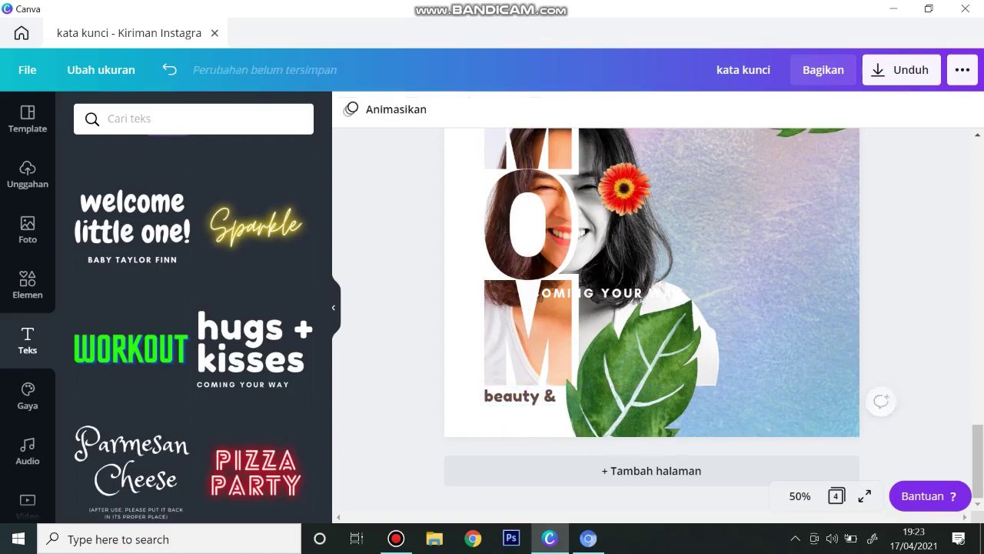
Move the "COMING YOUR WAY" subtitle onto the holographic background beside the gerbera flower
scroll(652, 307, "up", 1)
scroll(652, 319, "up", 3)
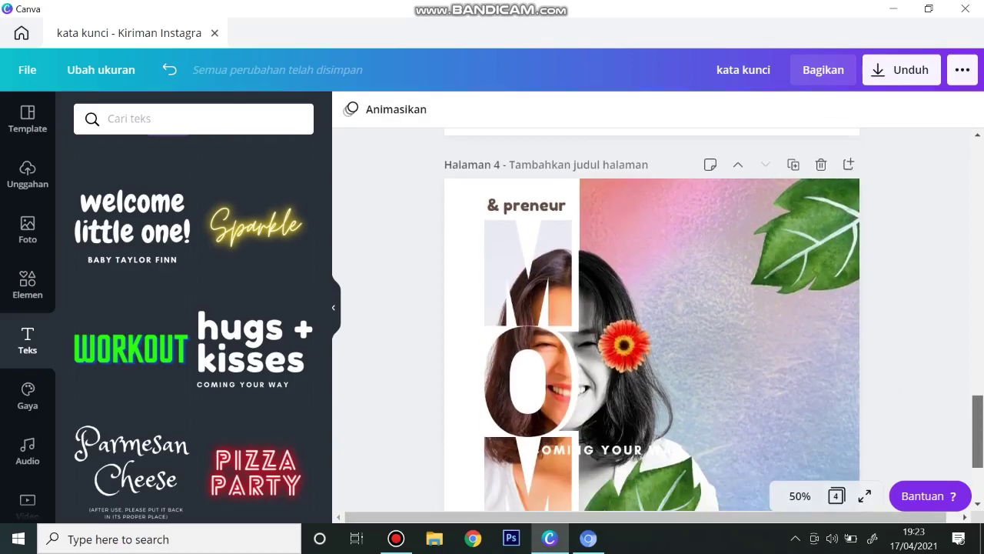
left_click(607, 447)
left_click_drag(608, 447, 729, 331)
Replace the "COMING YOUR WAY" text with "THE MOTHER IS A BEUTIFUL YOUNGER"
double_click(729, 330)
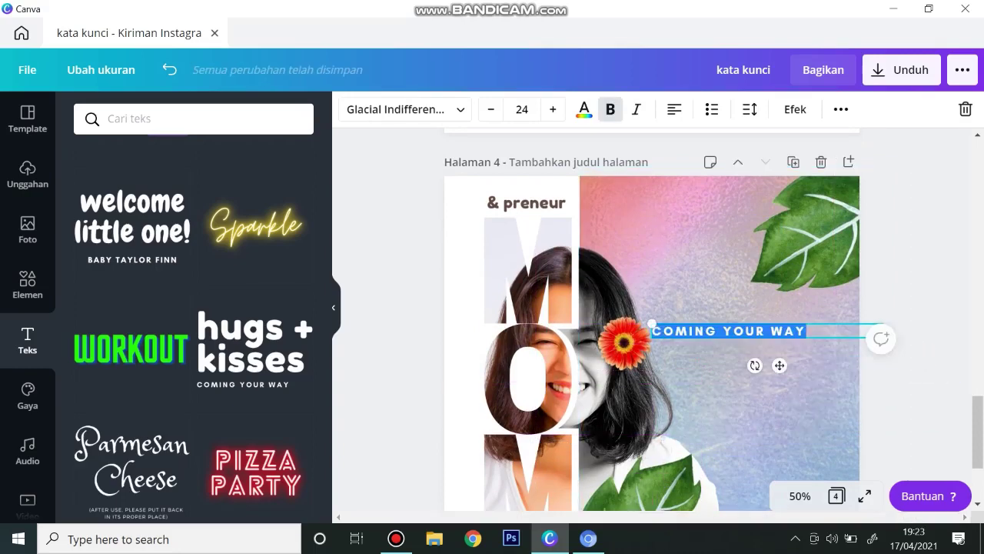
key("BackSpace")
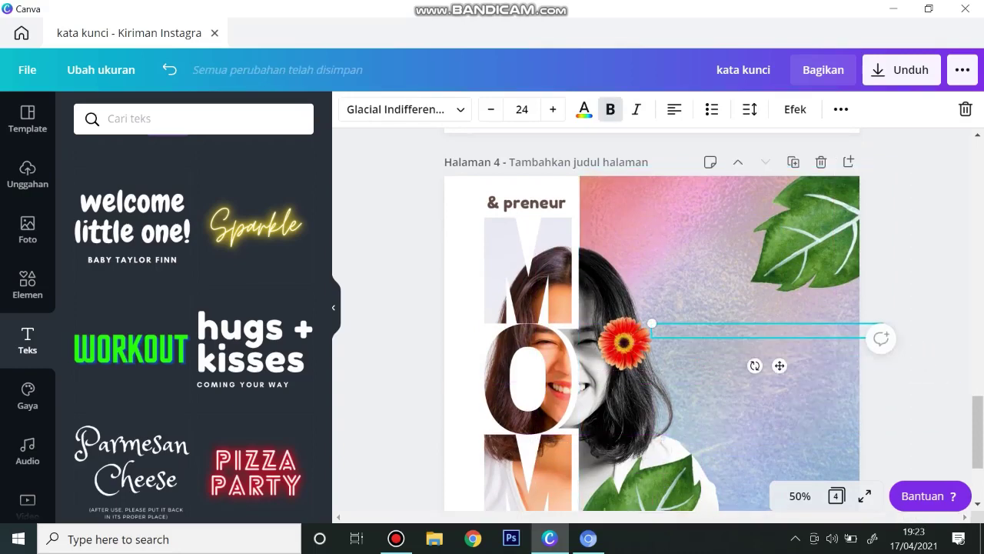
type("THE MOTH")
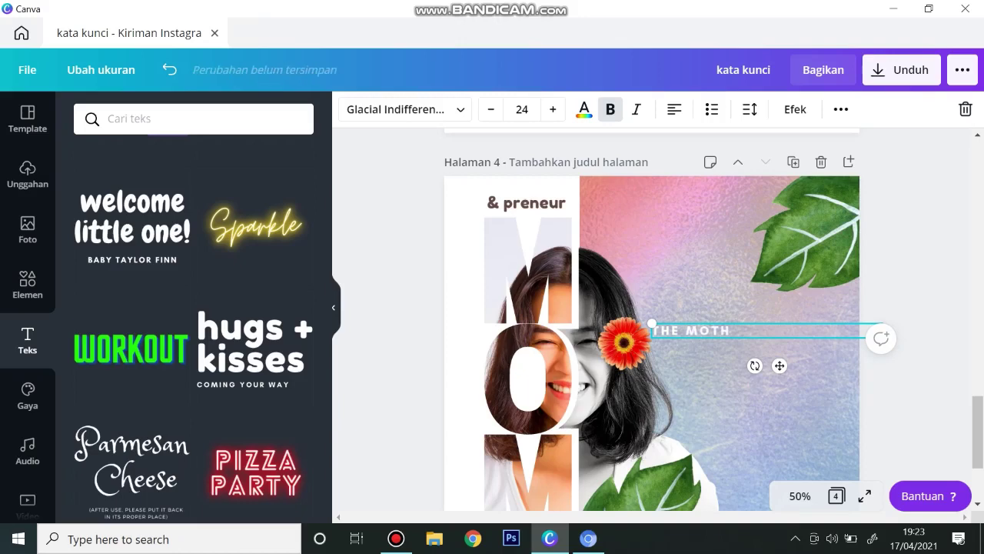
type("ER IS A BEUTIFUL")
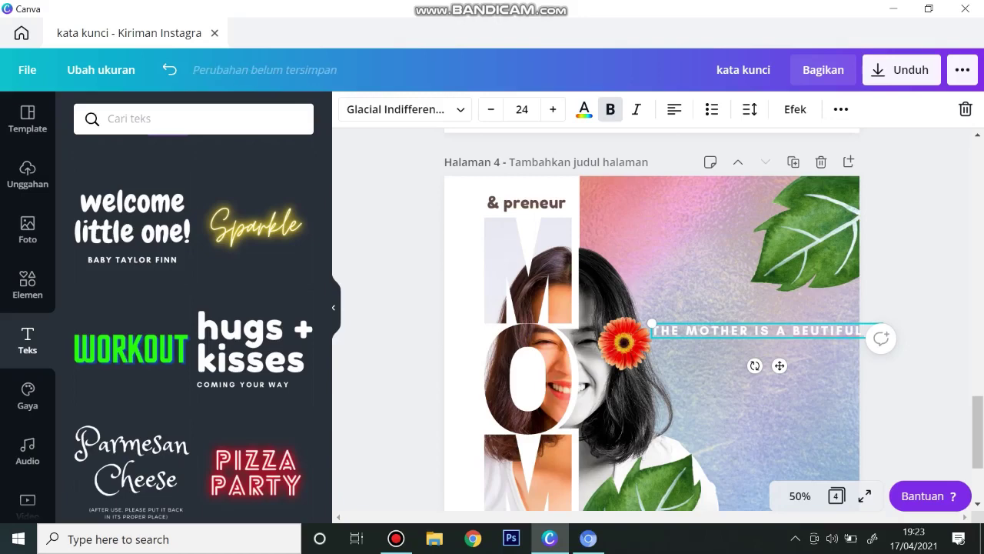
type("YOUNGGER")
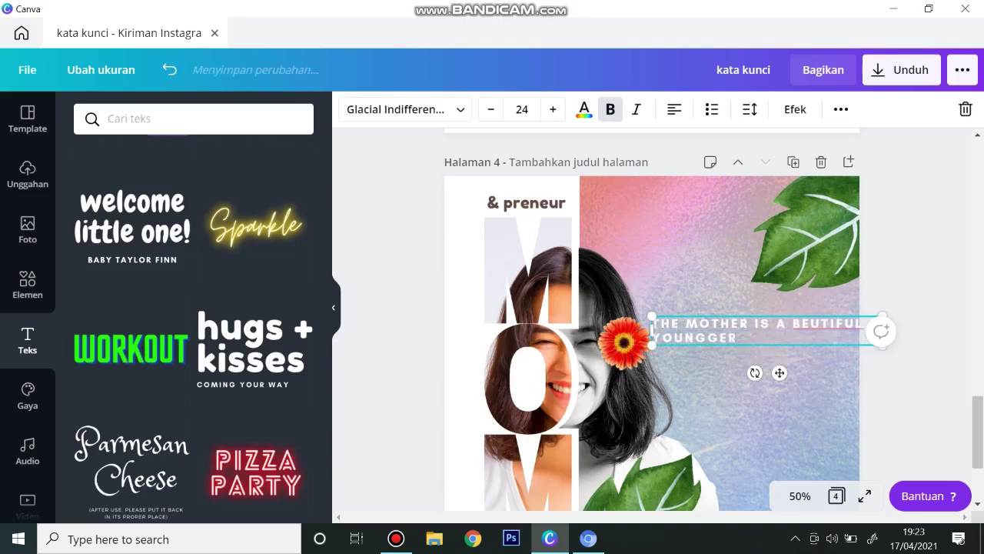
type("E")
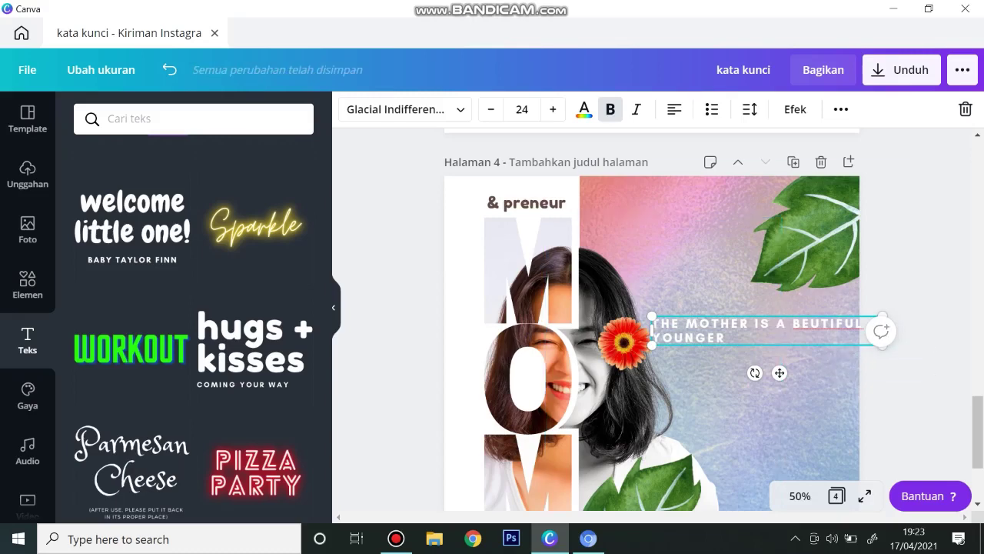
Enlarge the mother quote to size 38.6, wrap it onto four lines and place it on the holographic area beside the portrait
left_click_drag(779, 373, 770, 413)
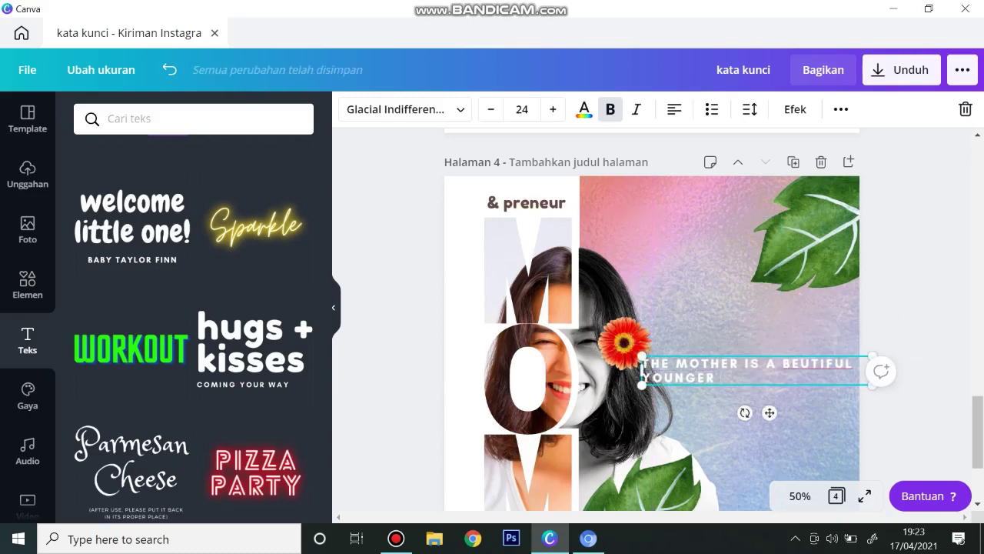
left_click_drag(873, 384, 788, 439)
left_click(889, 431)
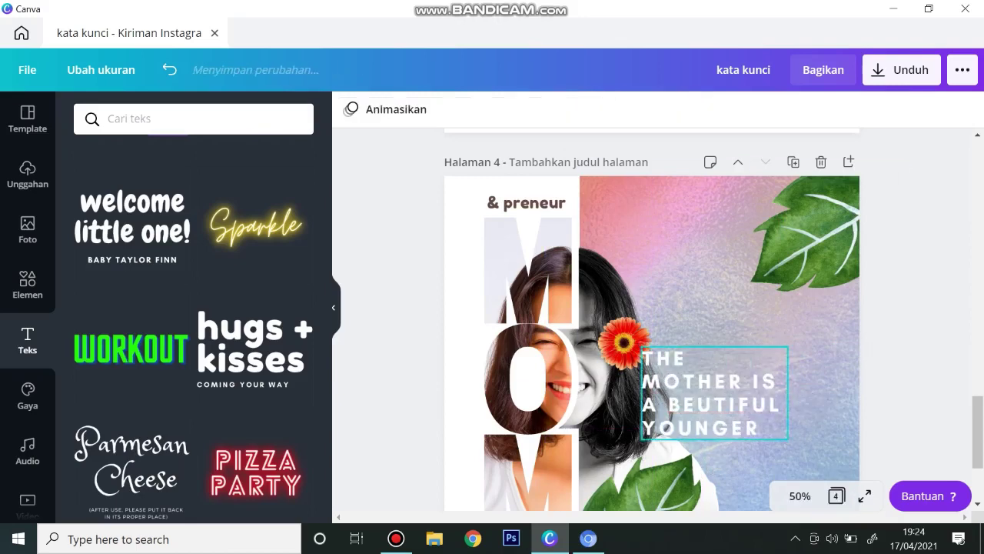
left_click_drag(715, 427, 744, 422)
left_click_drag(738, 384, 760, 360)
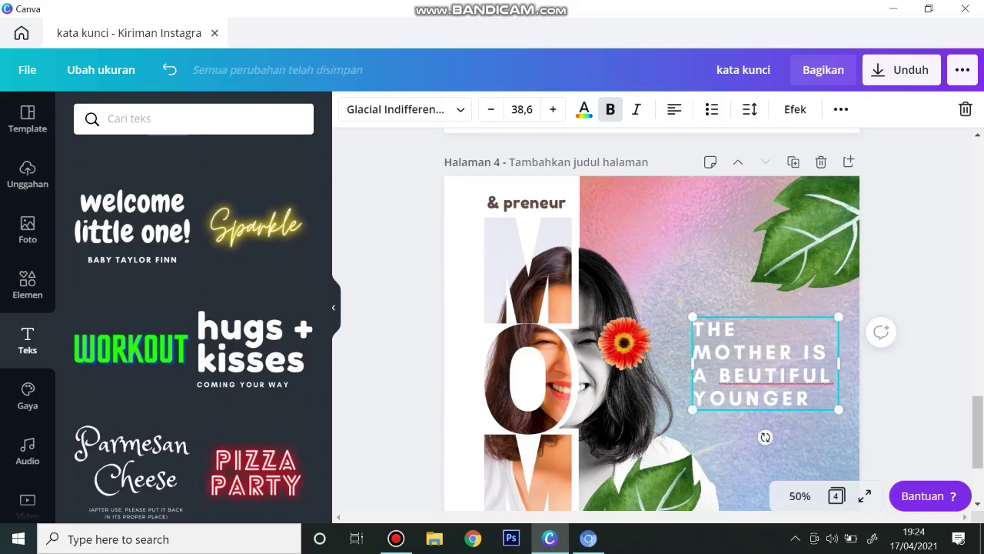
Enclose the mother quote in double quotation marks and color it with the document's black
type("\"")
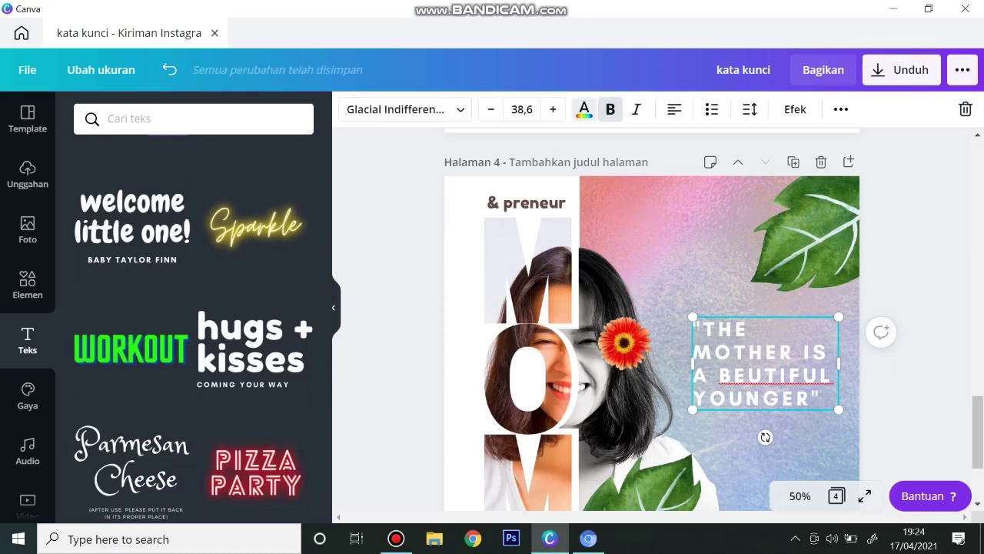
left_click(584, 110)
left_click(132, 260)
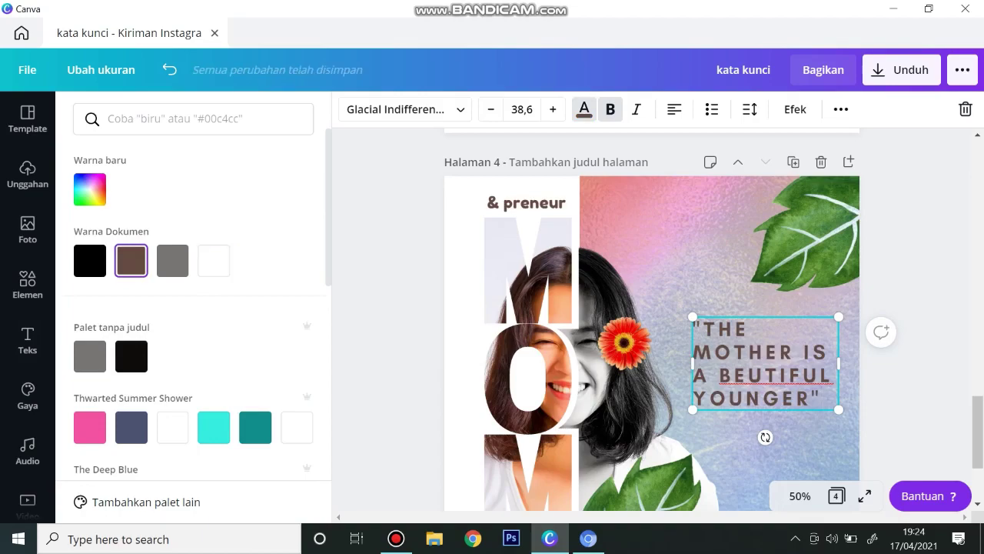
left_click(90, 260)
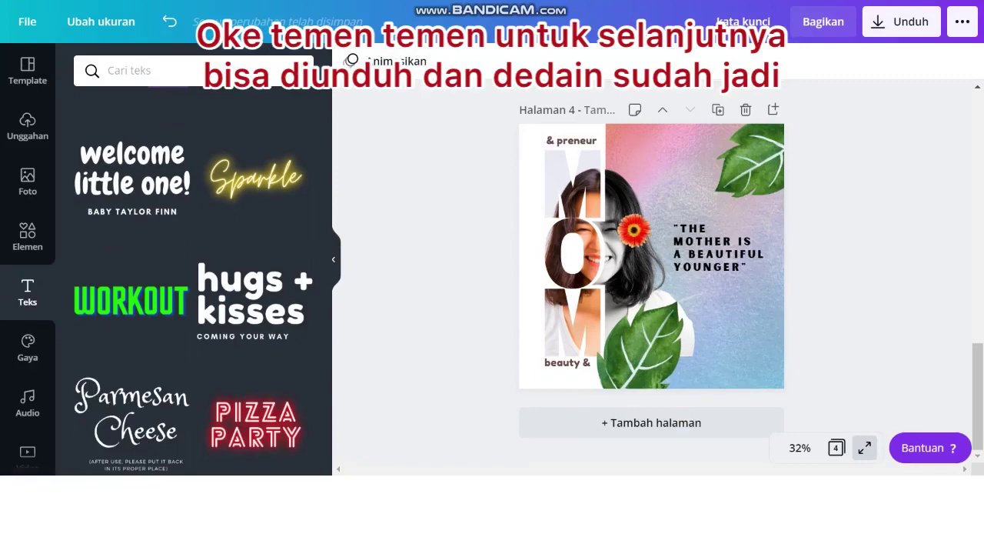
Preview the finished poster page in full screen
left_click(864, 448)
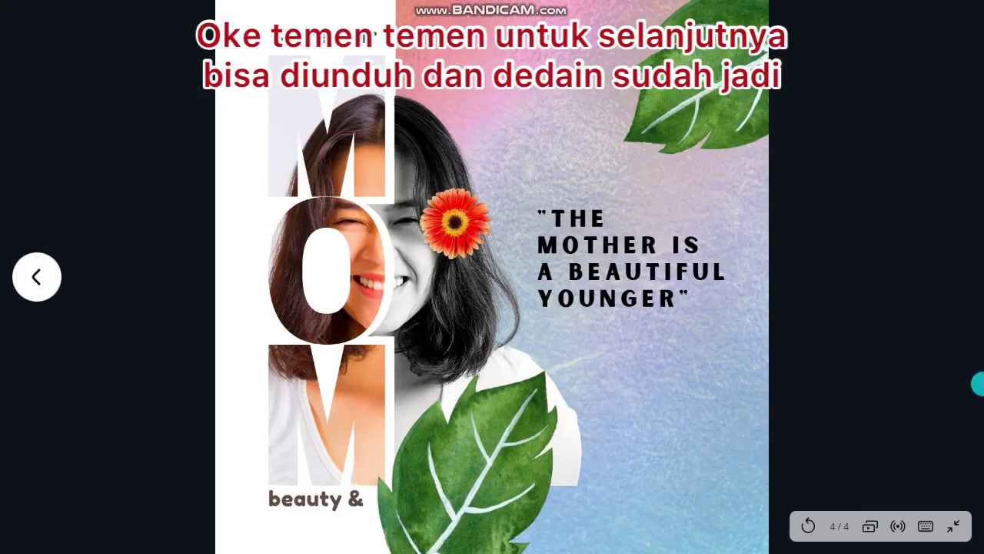